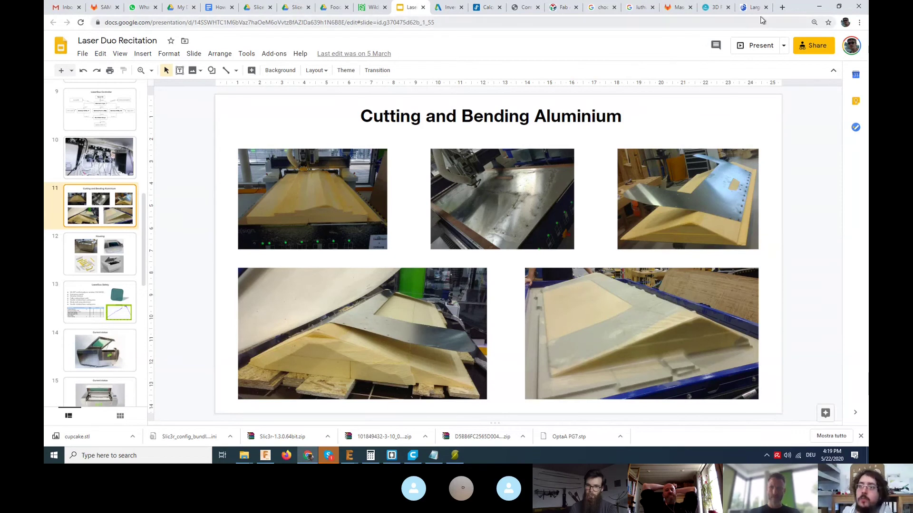
Google 'dibond bending' in a new tab, fixing the 'dibong' typo, and preview the first image result.
click(782, 7)
text(d)
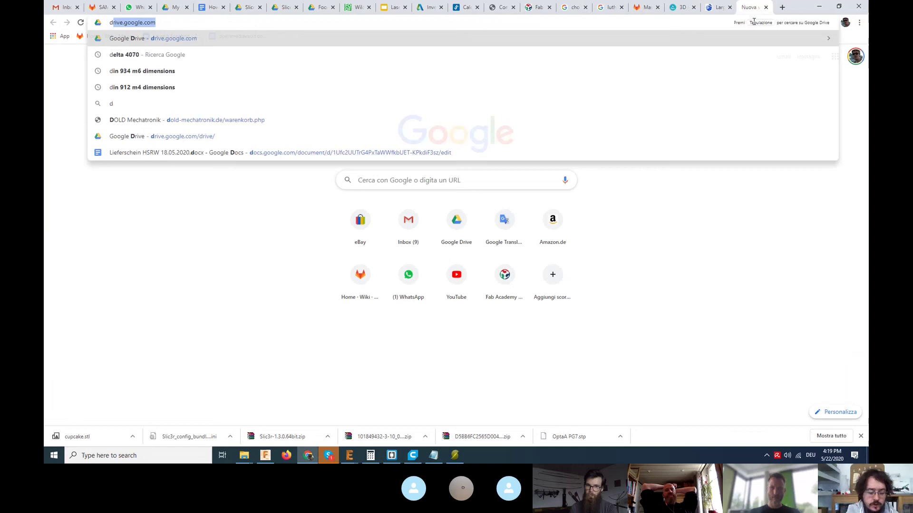
text(ibong)
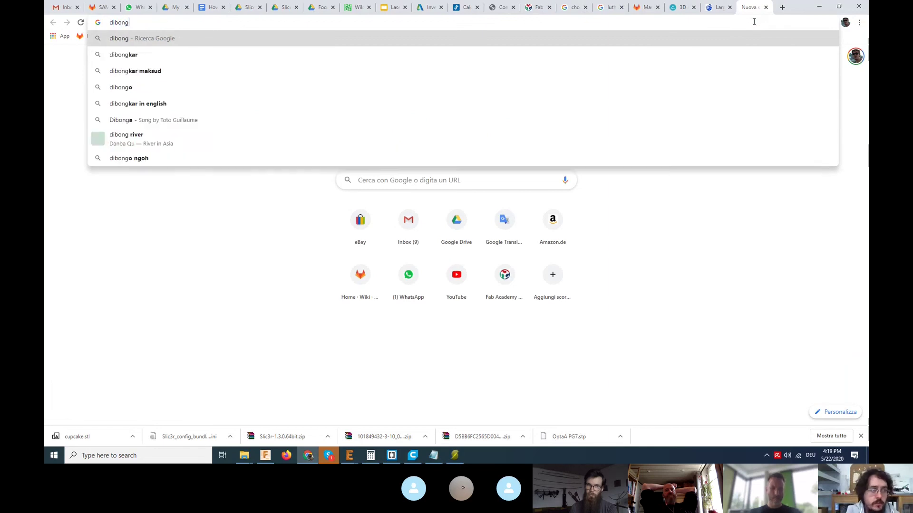
key(Return)
click(319, 48)
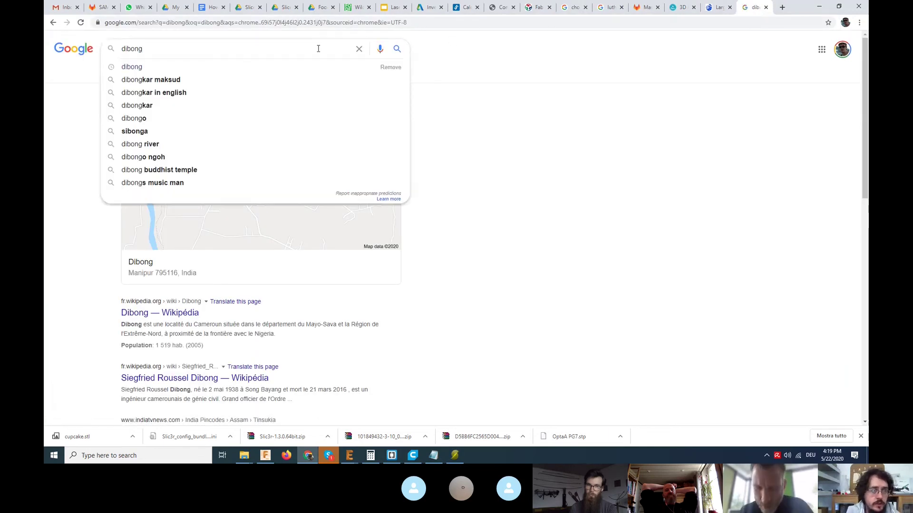
key(BackSpace)
text(d be)
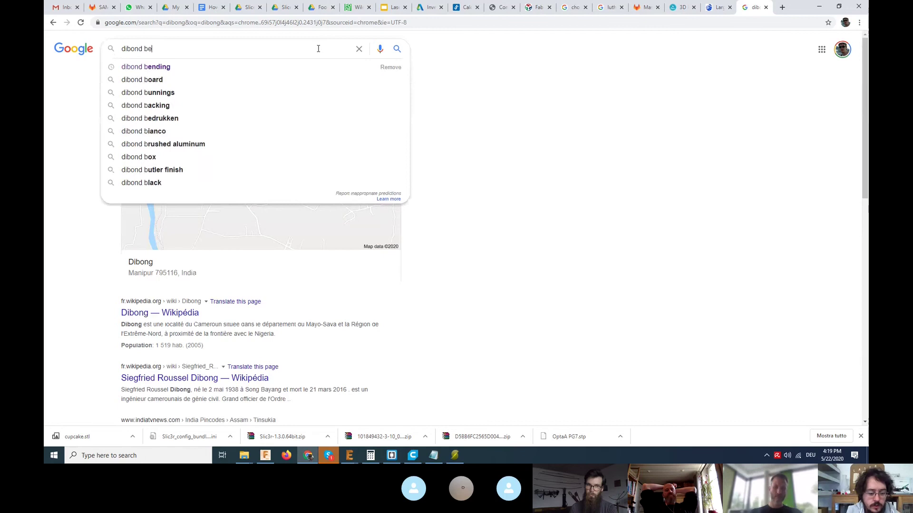
text(ding)
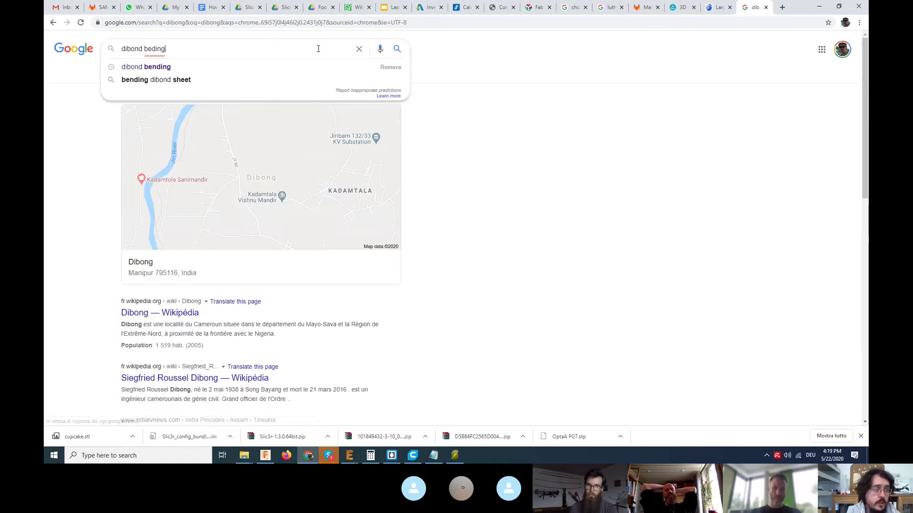
key(Down)
key(Return)
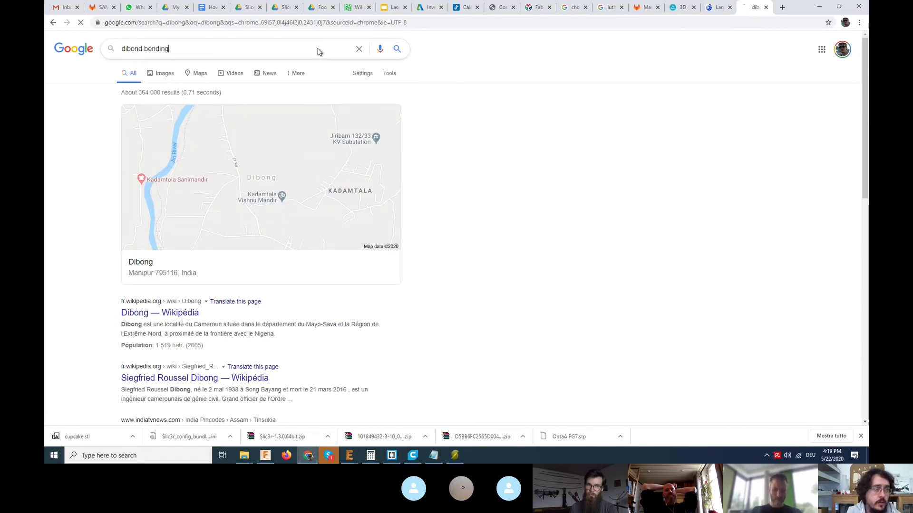
click(164, 74)
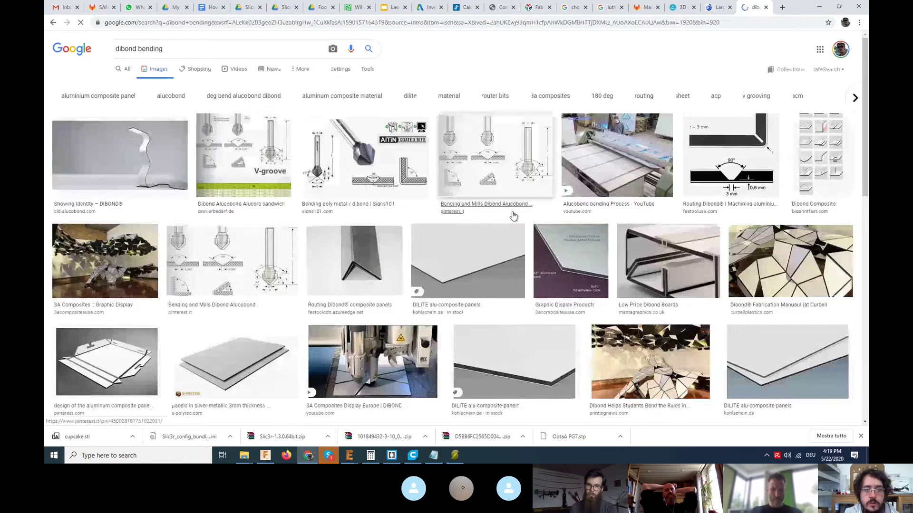
click(178, 171)
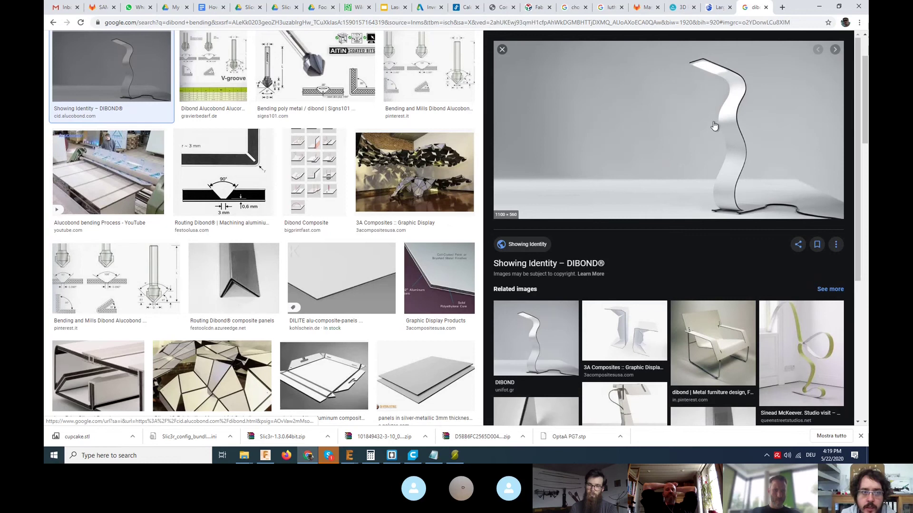
Preview the V-cutter, Dibond fabrication manual and 3A Composites images, then return to the slides.
click(386, 10)
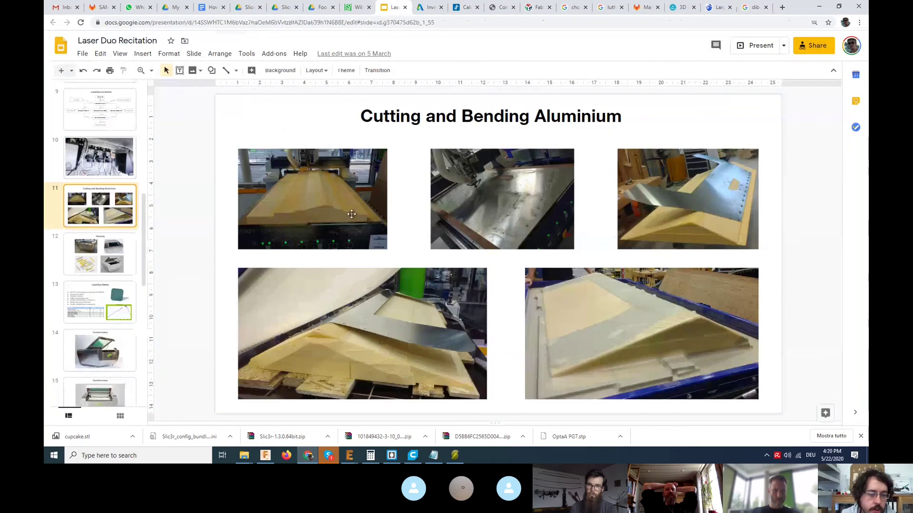
click(756, 8)
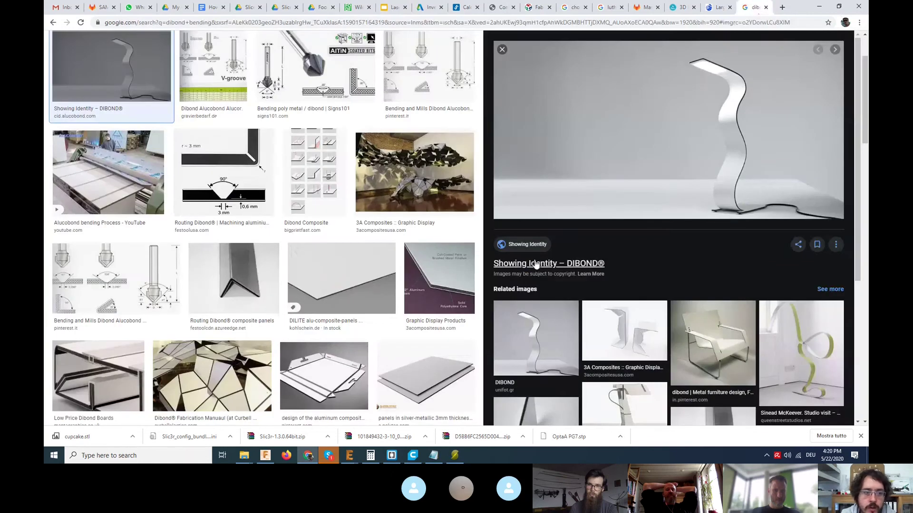
scroll(328, 311, down, 3)
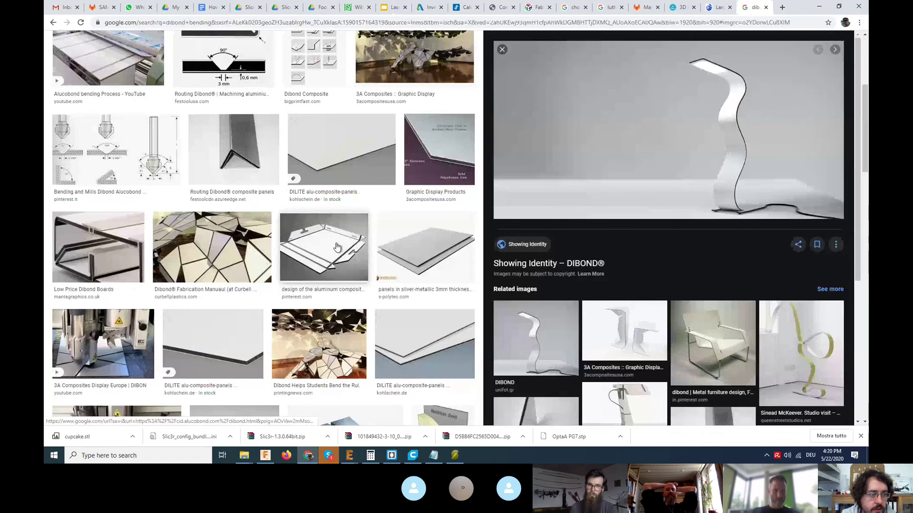
click(146, 164)
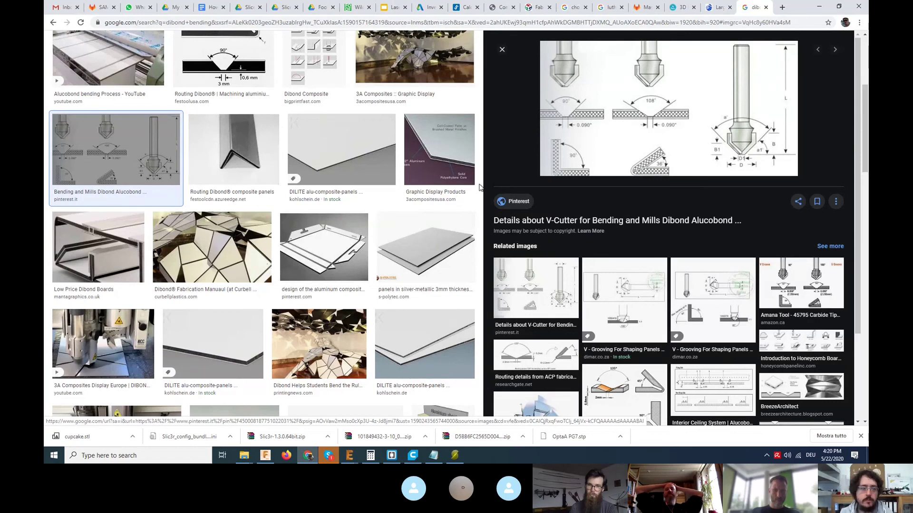
click(213, 244)
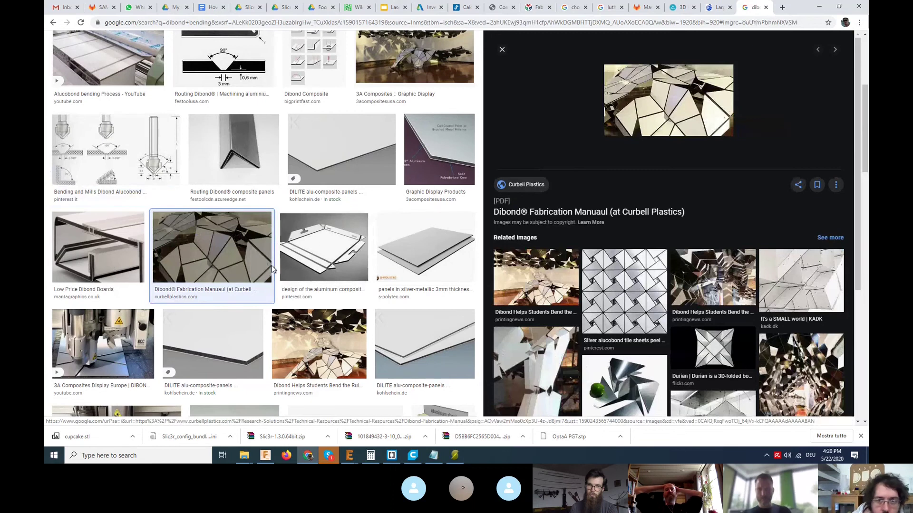
click(394, 65)
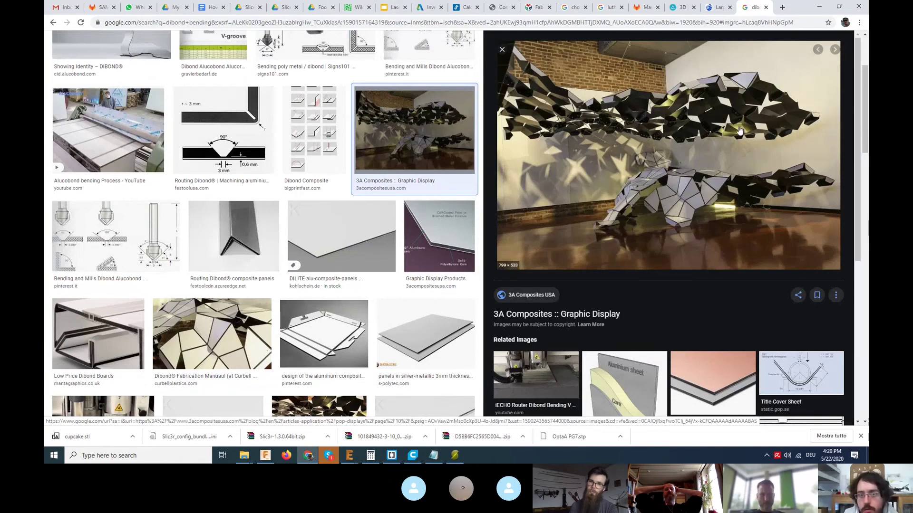
click(393, 12)
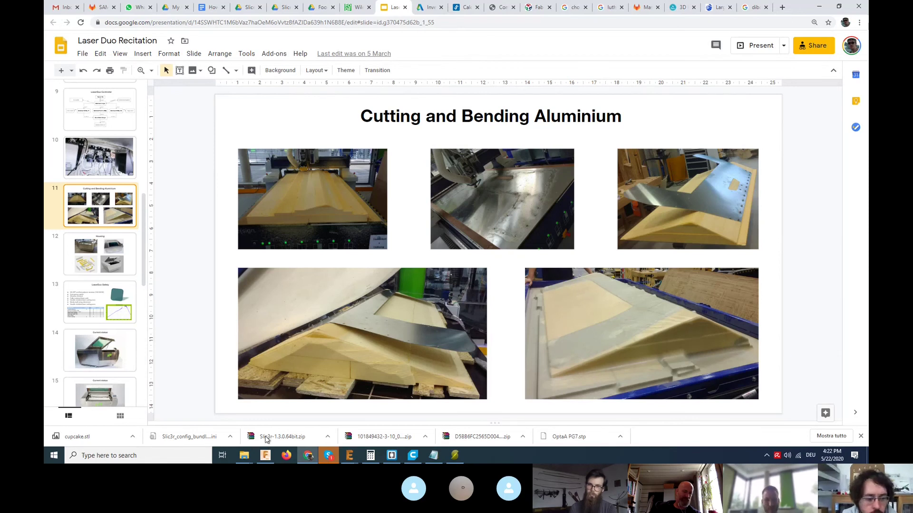
Bring Fusion 360 forward, frame the open box and flanged tray, and browse the Solid and Sheet Metal tools.
click(266, 454)
scroll(380, 319, down, 2)
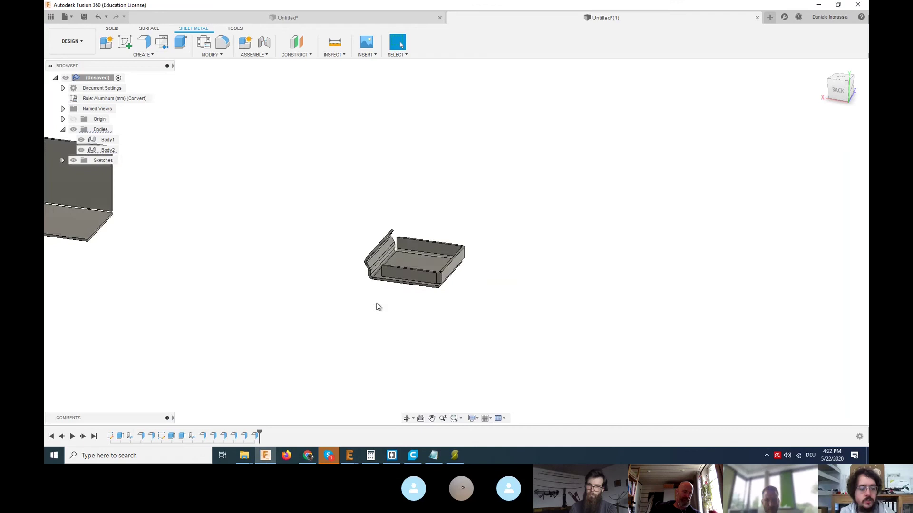
middle_drag(376, 305, 321, 266)
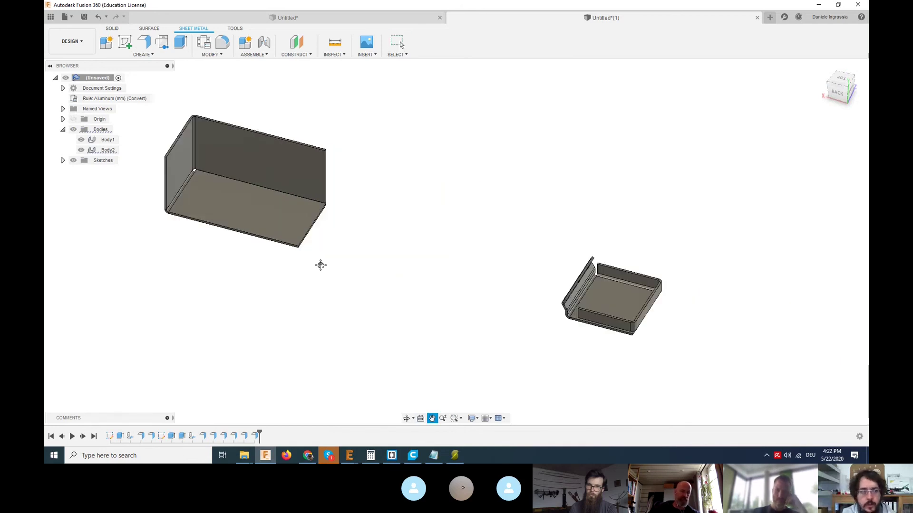
scroll(420, 283, down, 2)
key(Escape)
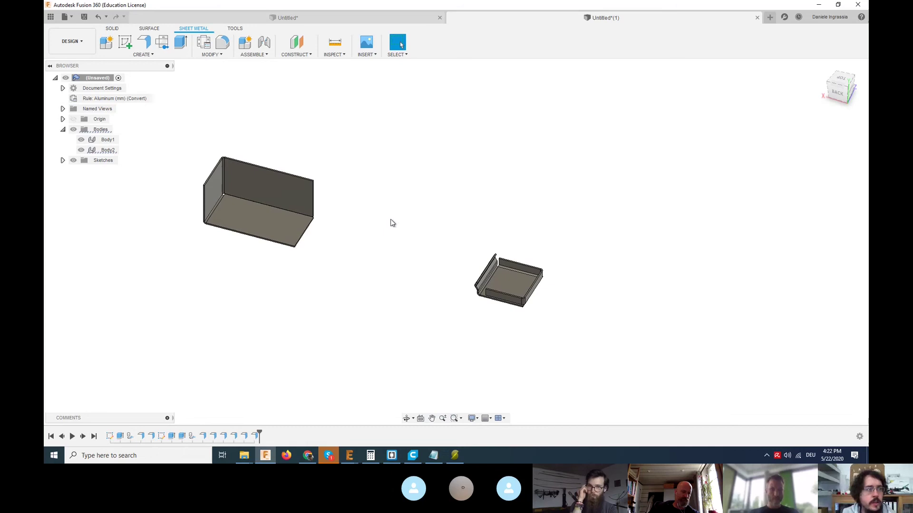
click(112, 28)
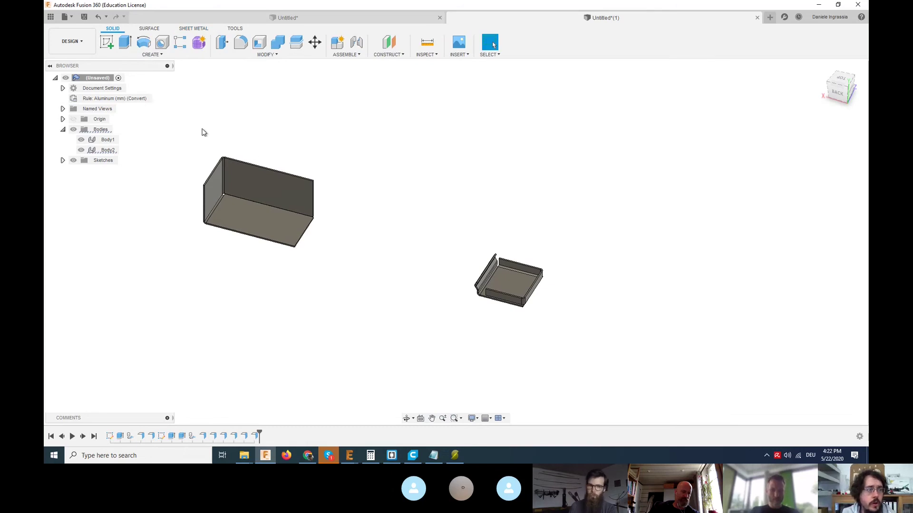
click(181, 28)
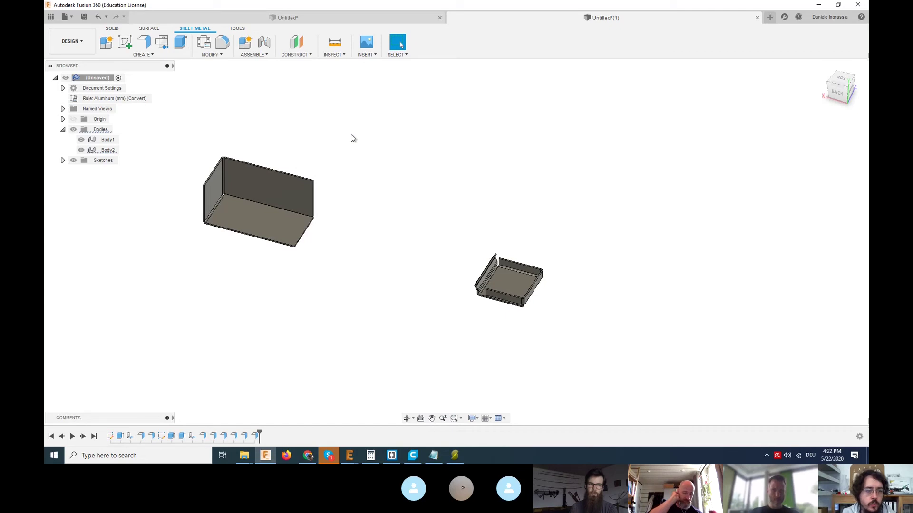
middle_drag(369, 152, 330, 137)
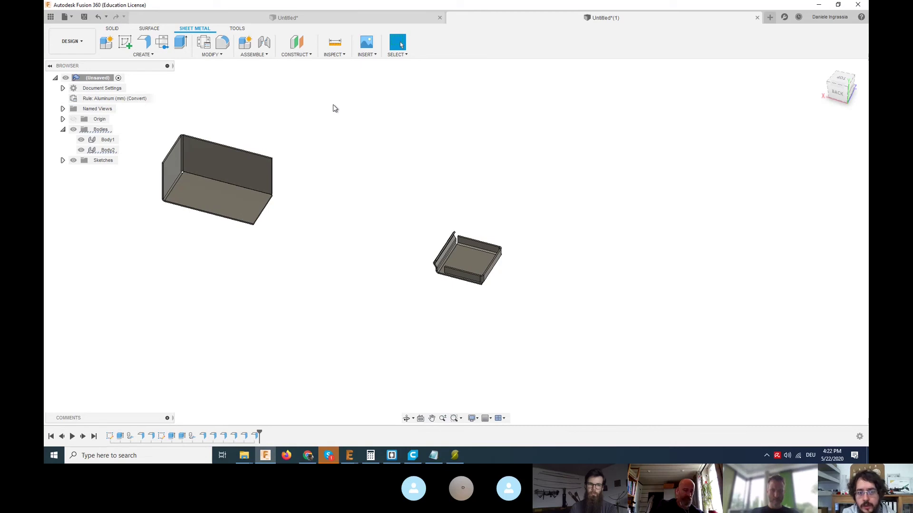
click(218, 55)
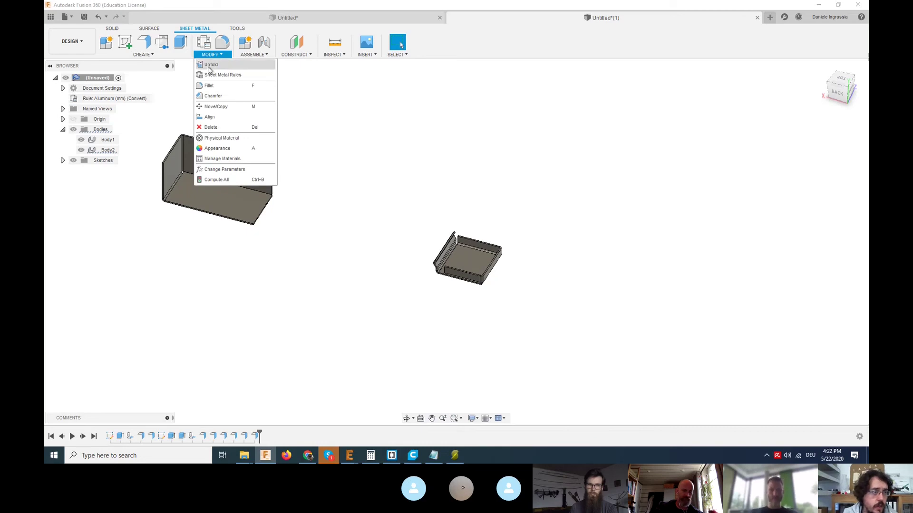
click(223, 75)
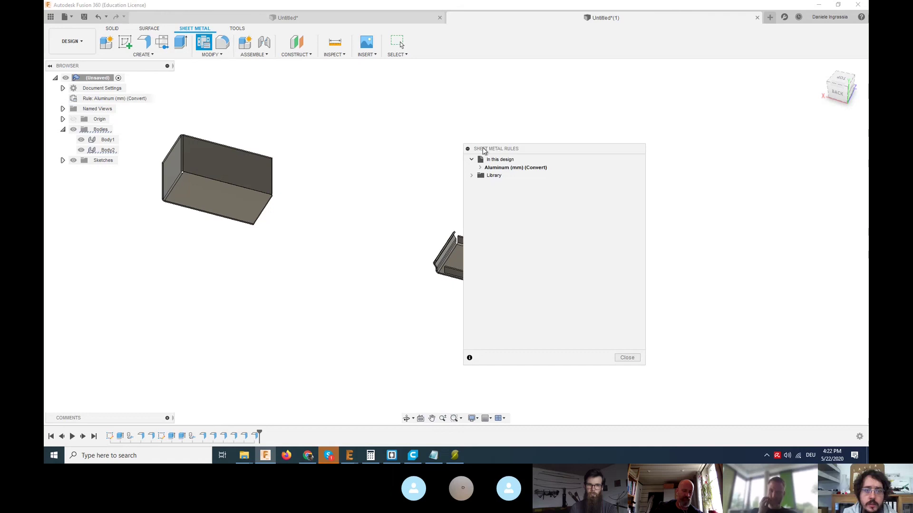
drag(484, 150, 468, 128)
click(456, 154)
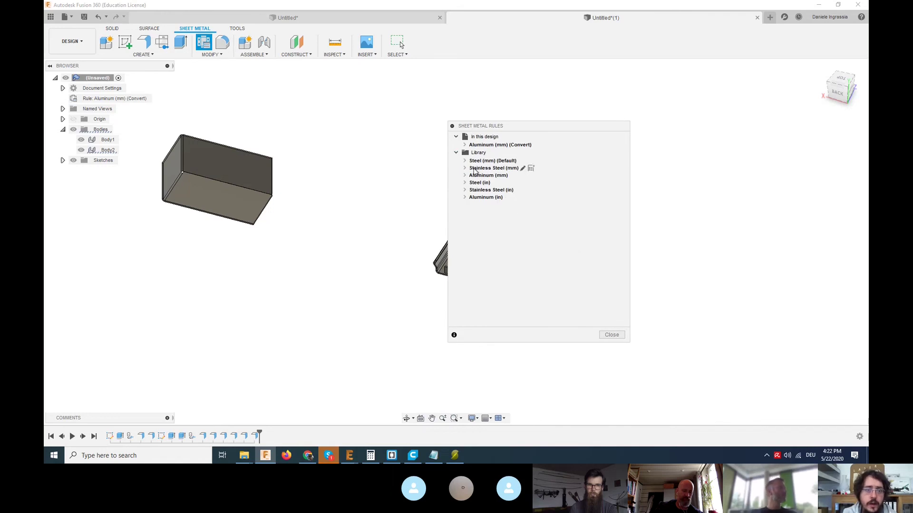
click(465, 161)
click(465, 204)
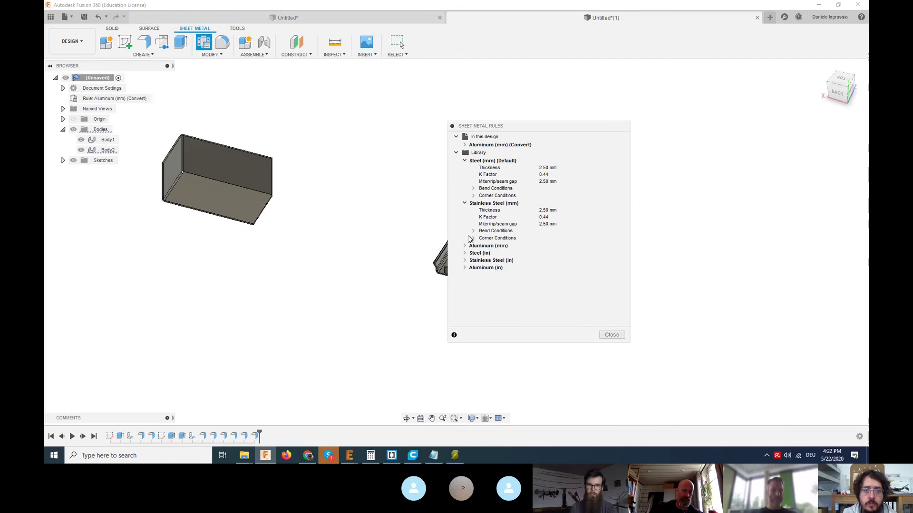
click(466, 247)
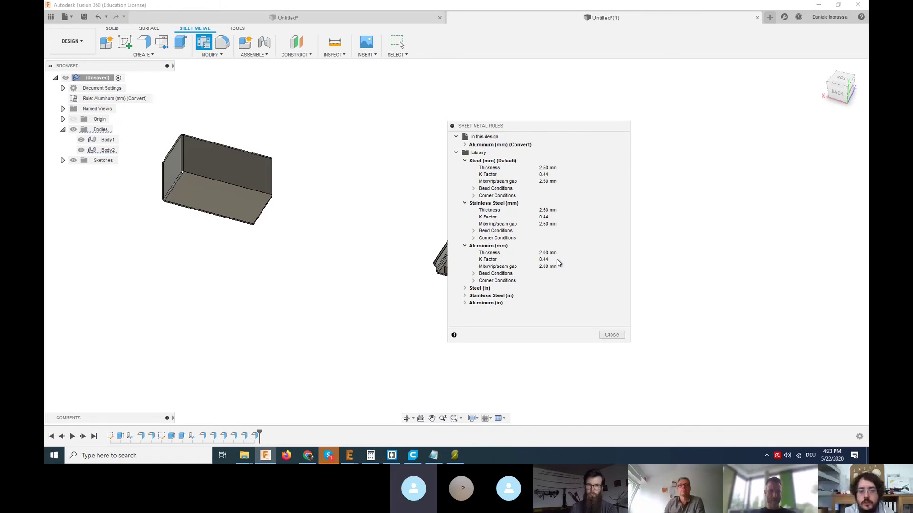
click(474, 274)
scroll(477, 281, down, 1)
click(474, 299)
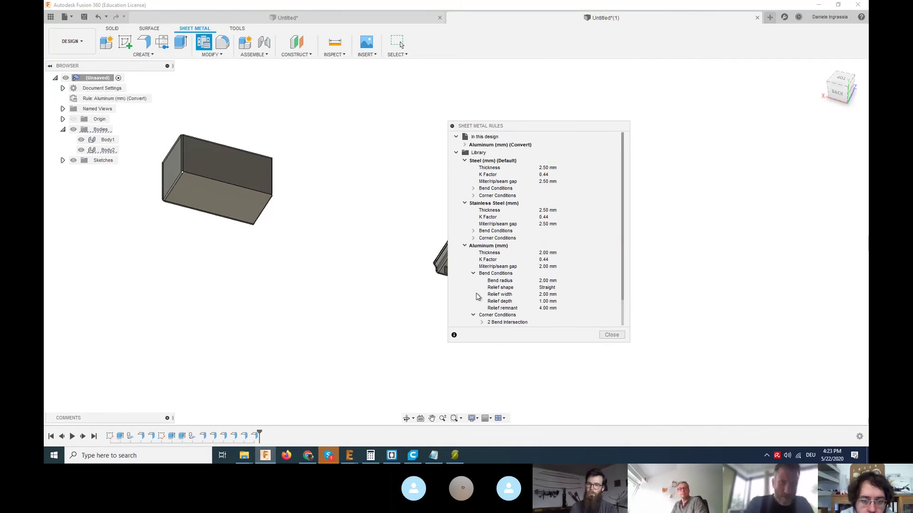
scroll(496, 274, down, 1)
scroll(496, 274, up, 2)
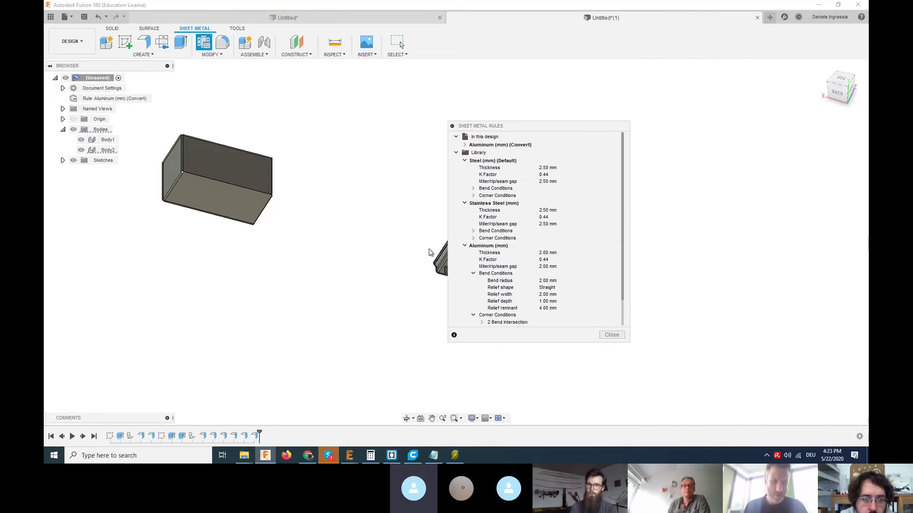
scroll(482, 233, down, 1)
scroll(482, 260, up, 1)
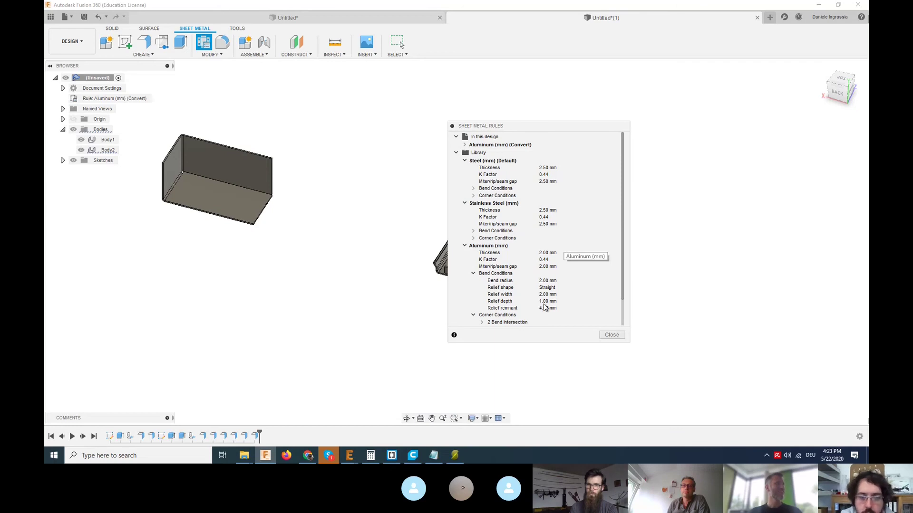
scroll(545, 308, down, 2)
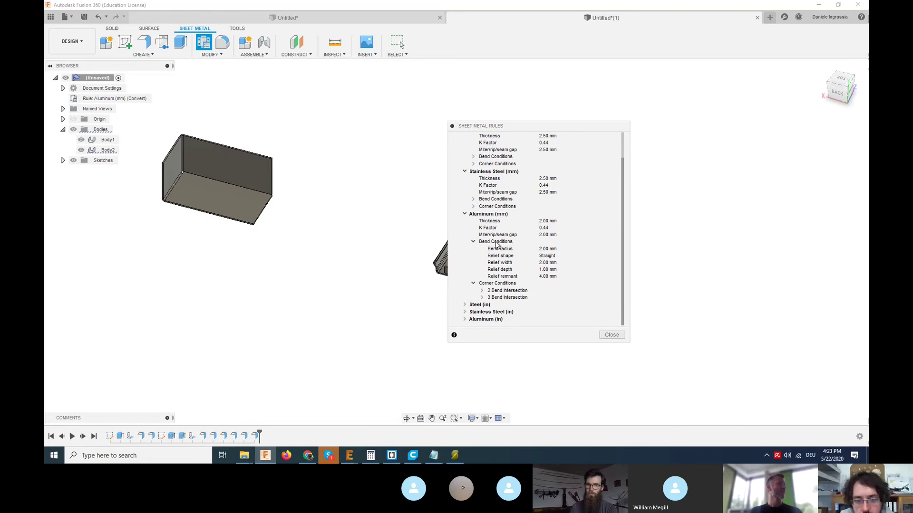
scroll(533, 243, up, 2)
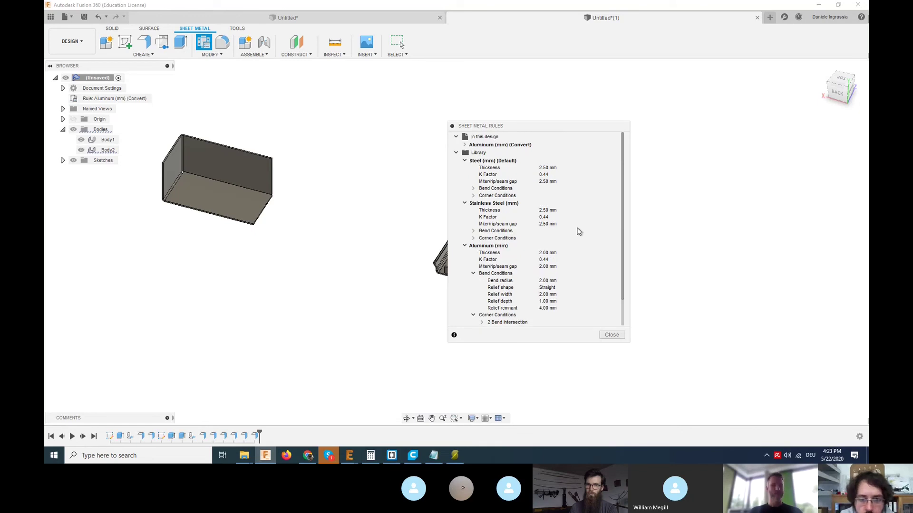
Close the sheet metal rules window and start a sketch on the horizontal top plane.
click(611, 335)
scroll(515, 329, down, 2)
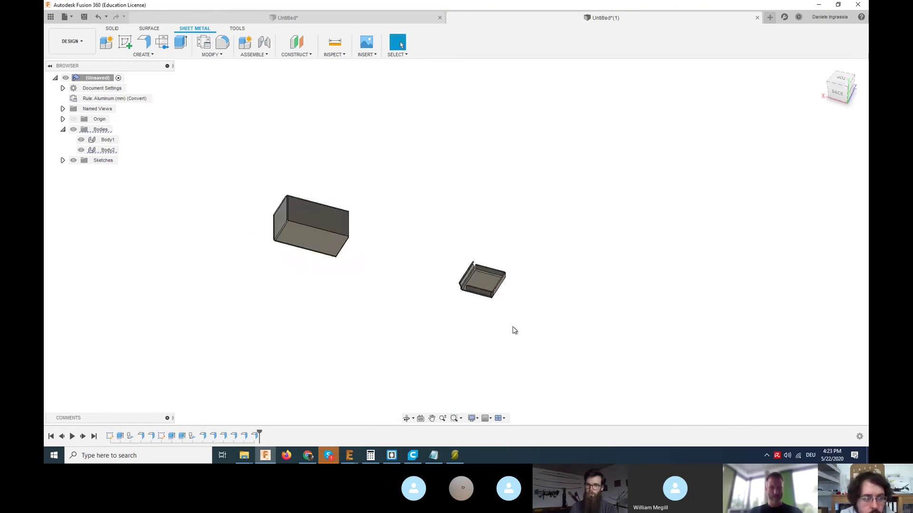
middle_drag(513, 330, 491, 310)
scroll(432, 309, up, 1)
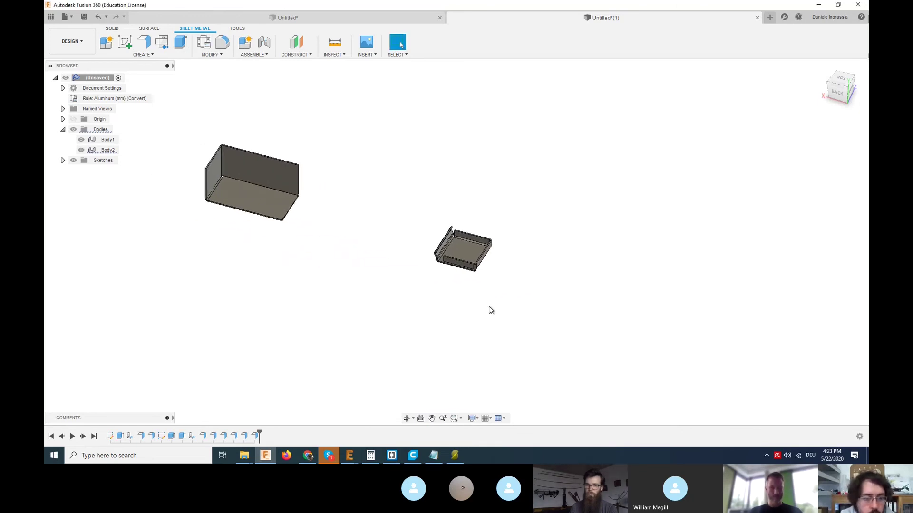
click(126, 44)
mouse_move(438, 187)
middle_down()
mouse_move(298, 167)
mouse_move(323, 213)
middle_up()
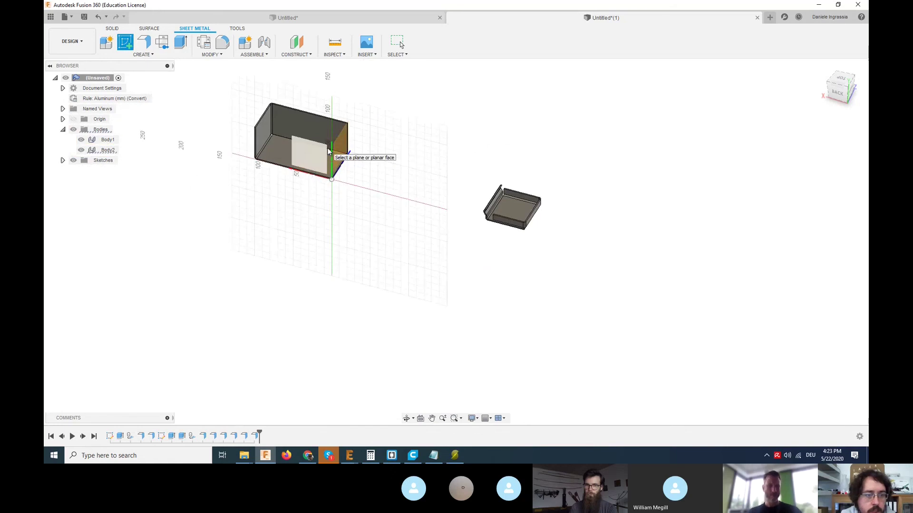
shift+middle_drag(328, 151, 428, 332)
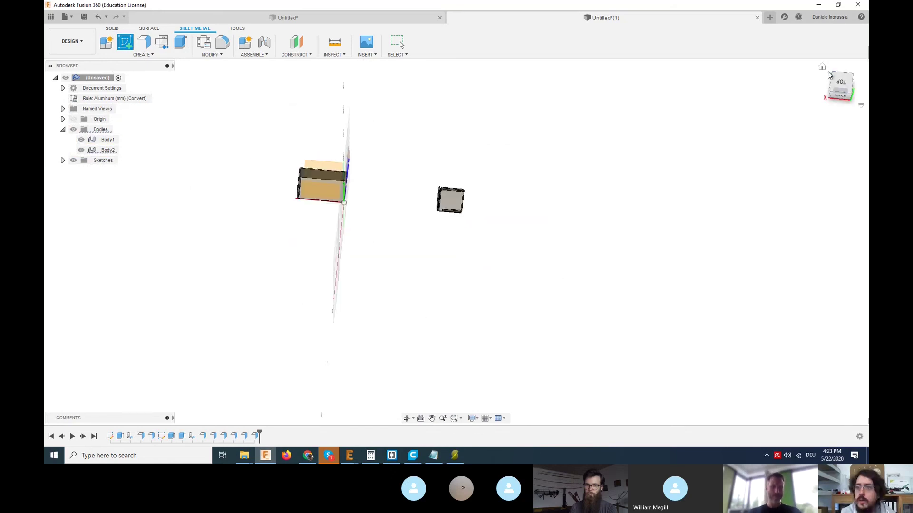
click(369, 185)
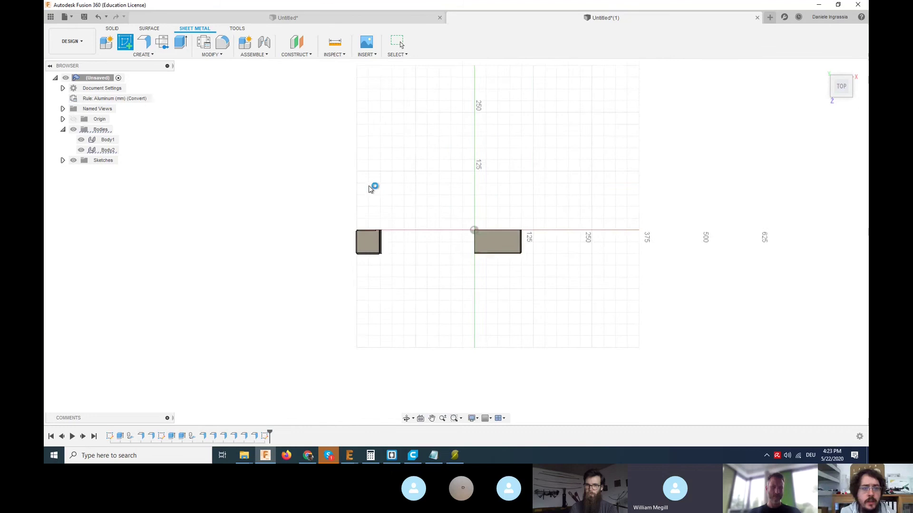
Draw a 100 × 100 mm rectangle and select its profile.
key(r)
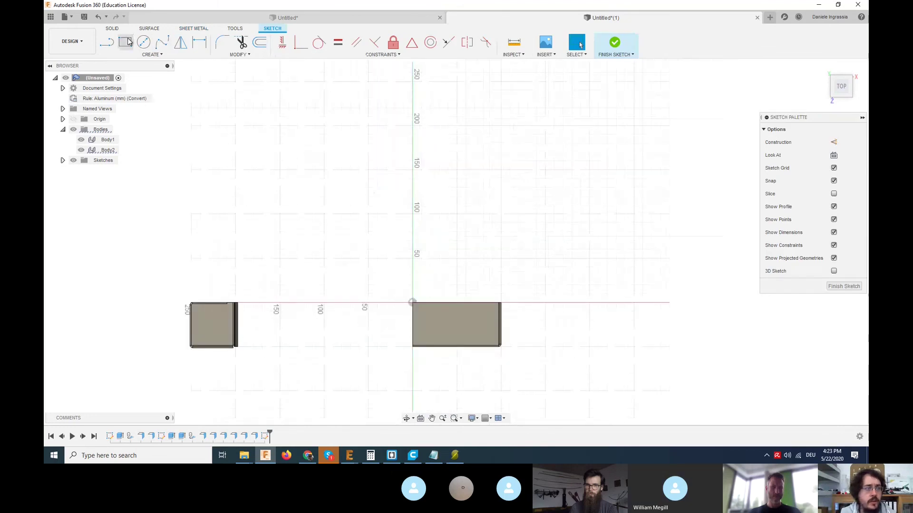
scroll(411, 169, up, 2)
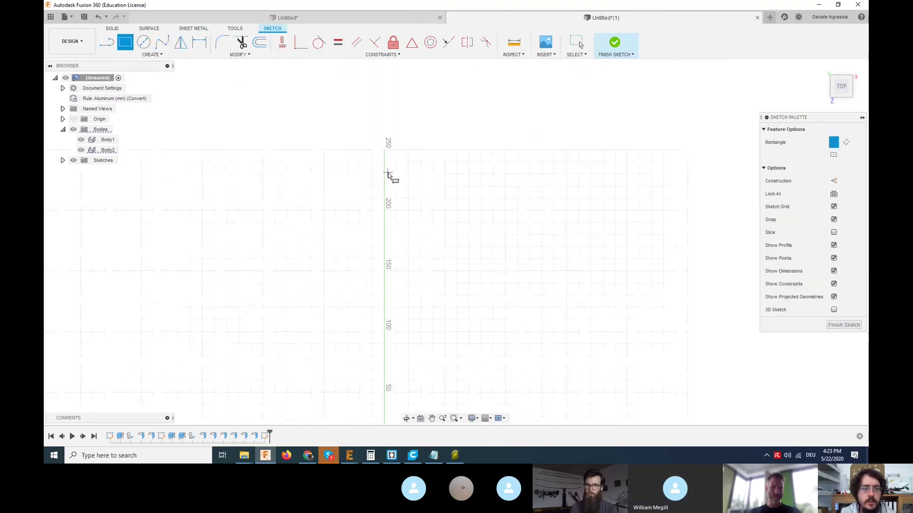
click(384, 174)
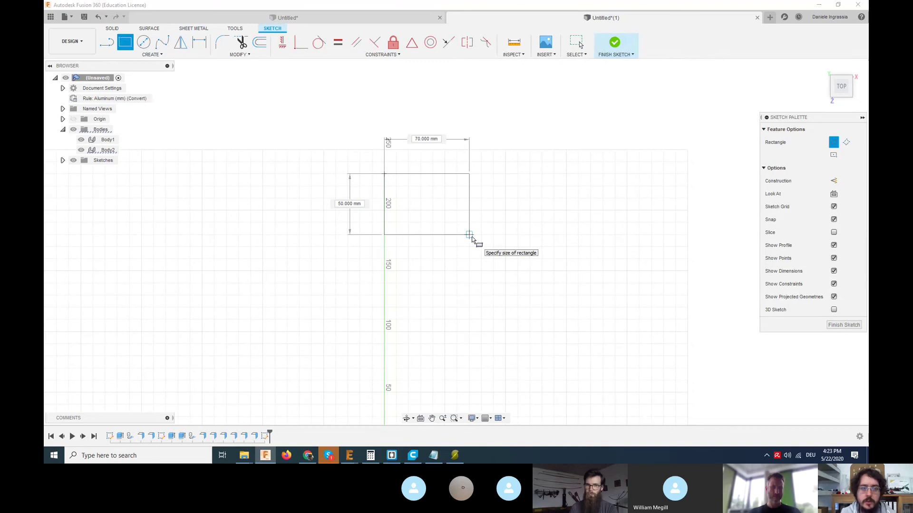
text(100)
key(Tab)
text(100)
key(Tab)
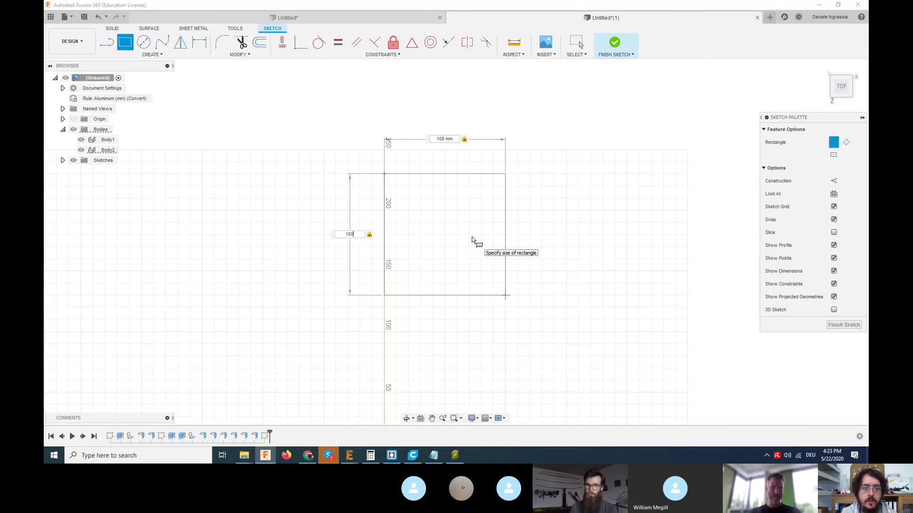
key(Return)
click(467, 240)
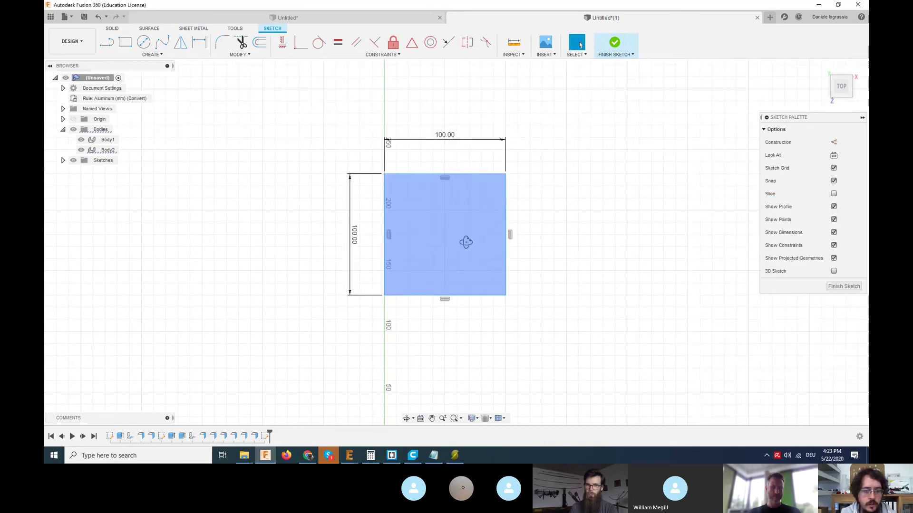
shift+middle_drag(467, 240, 460, 219)
Extrude the square 2 mm as a new body, then try and cancel Convert to Sheet Metal.
text(e)
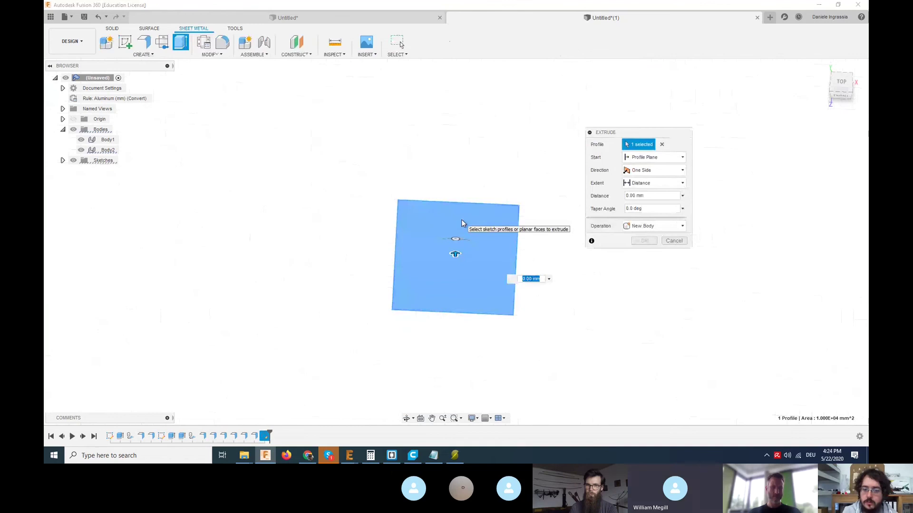
text(2)
key(Return)
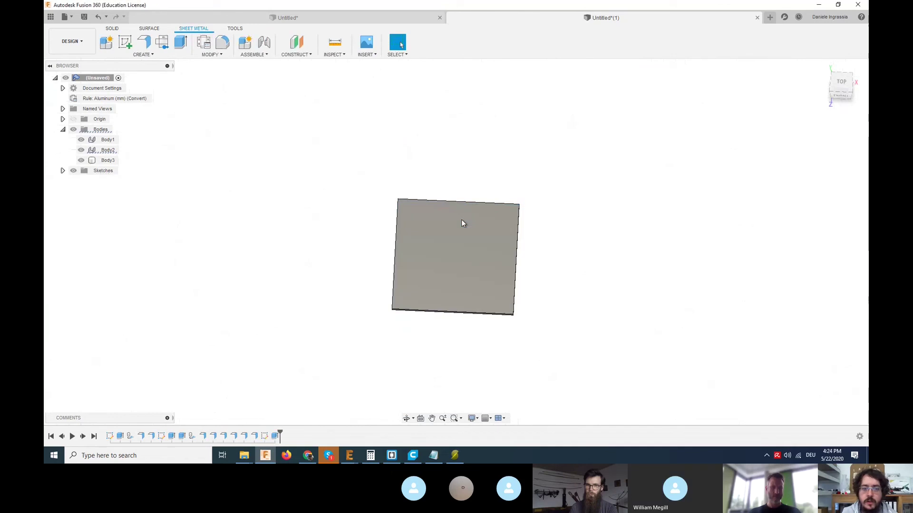
click(139, 56)
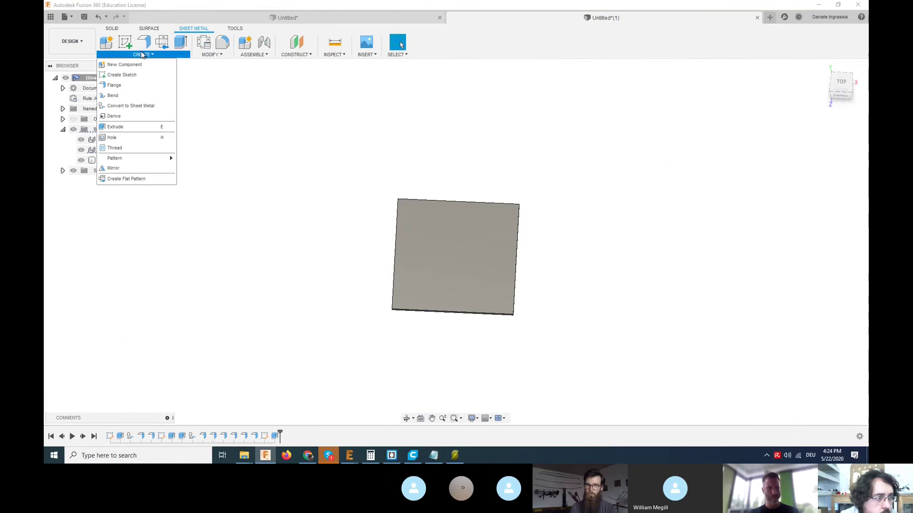
click(132, 106)
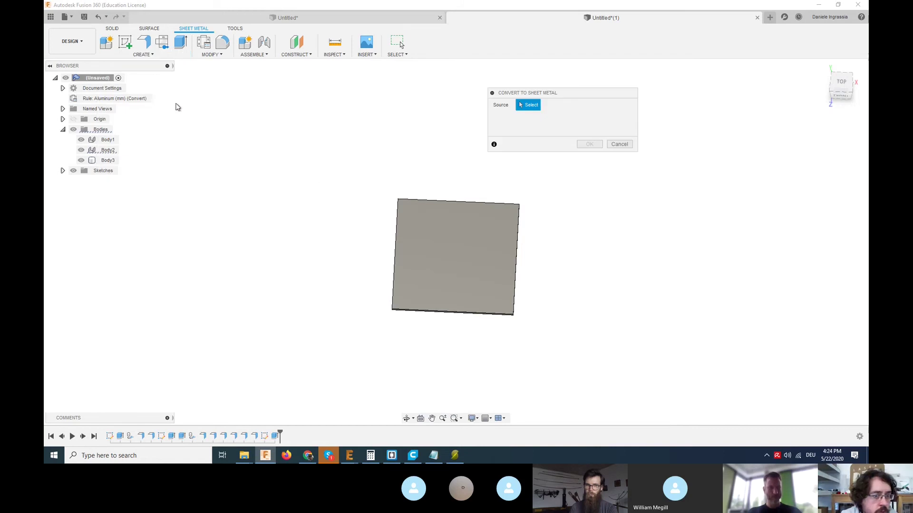
click(420, 244)
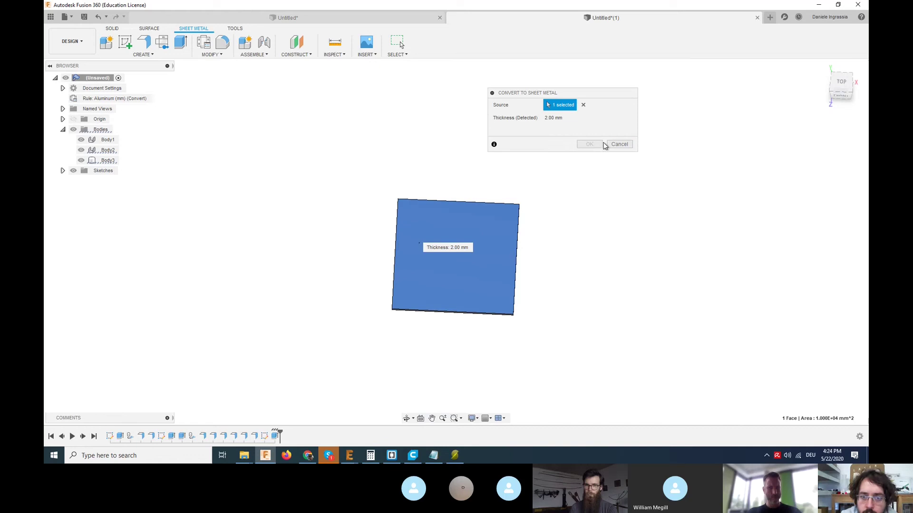
click(619, 144)
scroll(523, 257, up, 2)
click(444, 274)
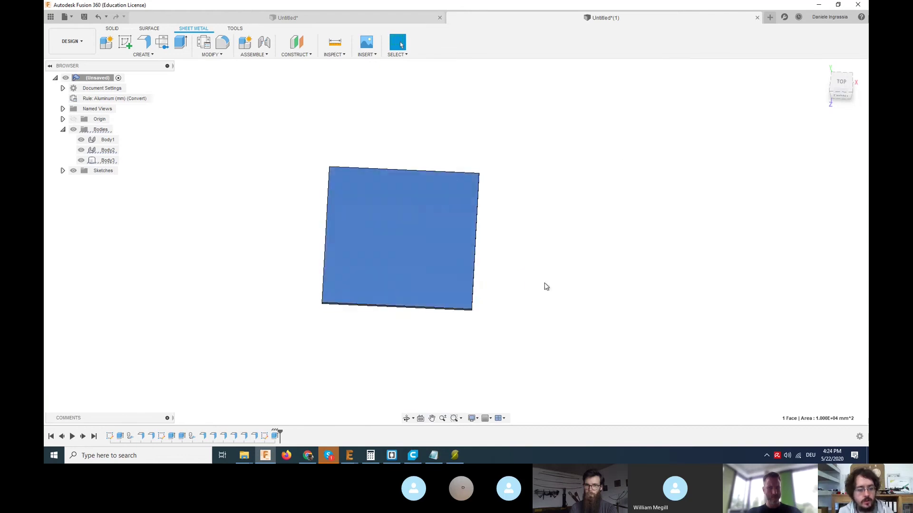
shift+middle_drag(546, 286, 546, 271)
Extrude-cut 0.5 mm off the plate, thinning it to 1.5 mm.
text(e)
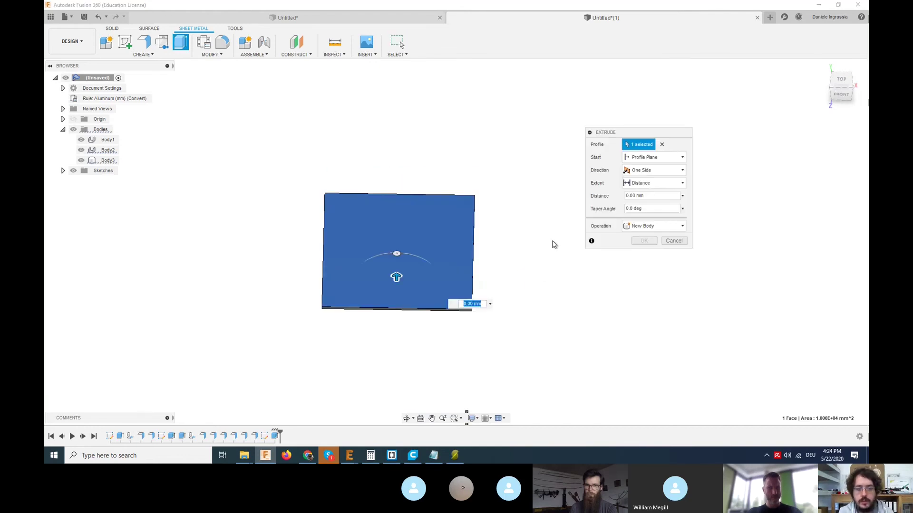
text(-0.5)
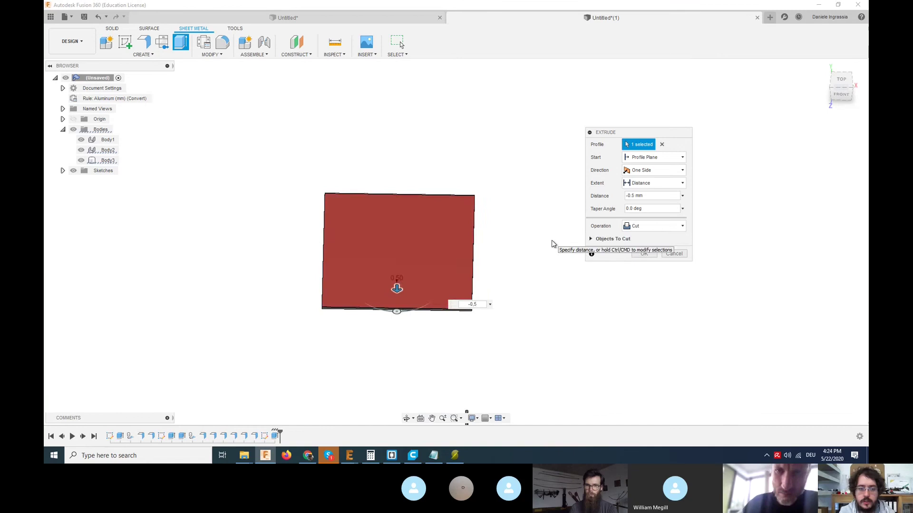
key(Return)
scroll(490, 311, up, 2)
scroll(481, 312, up, 3)
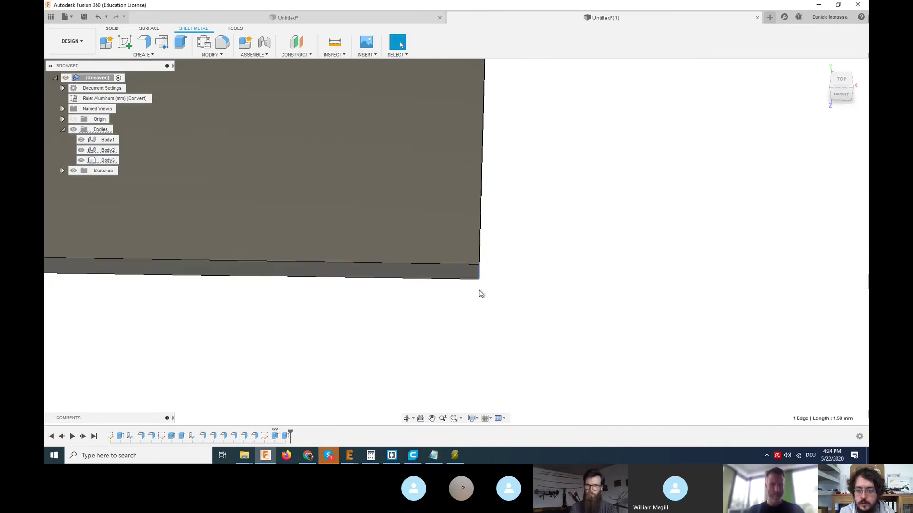
scroll(479, 291, down, 1)
scroll(481, 295, down, 3)
middle_drag(581, 287, 656, 300)
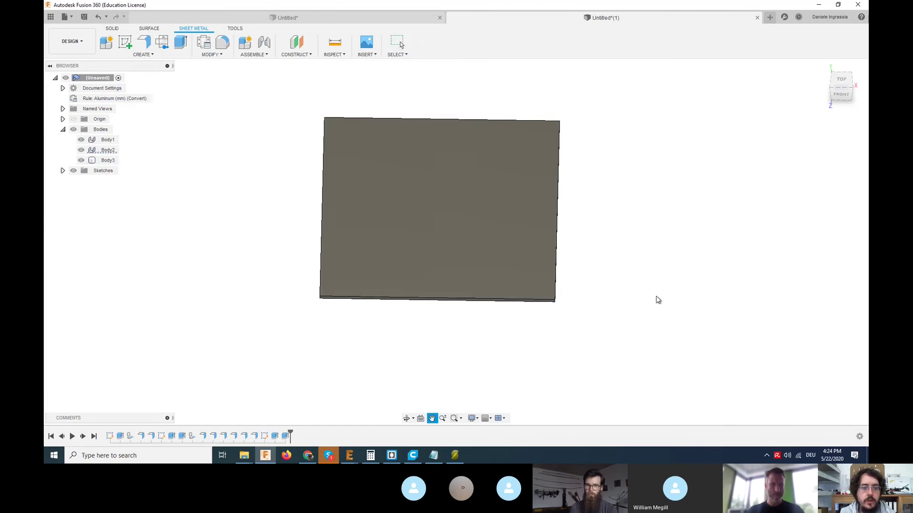
Convert the plate into a 1.50 mm sheet metal body and select Body3.
click(117, 55)
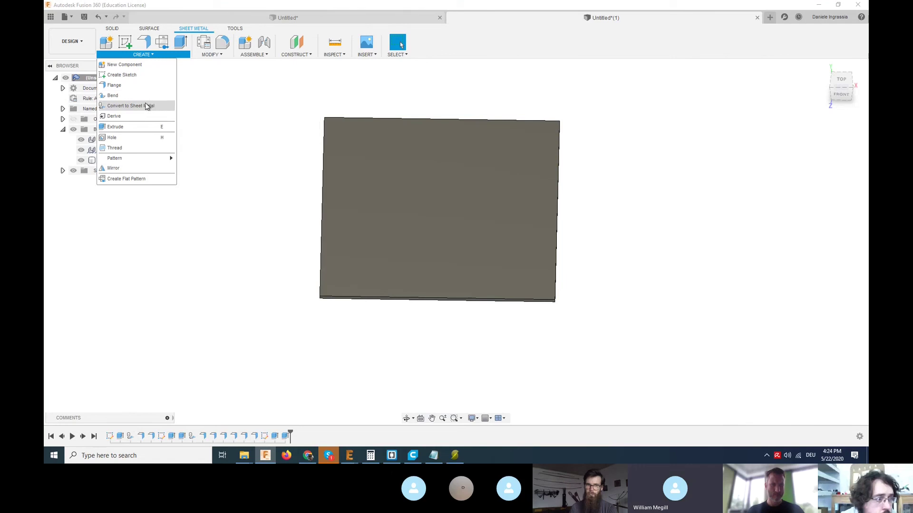
click(130, 106)
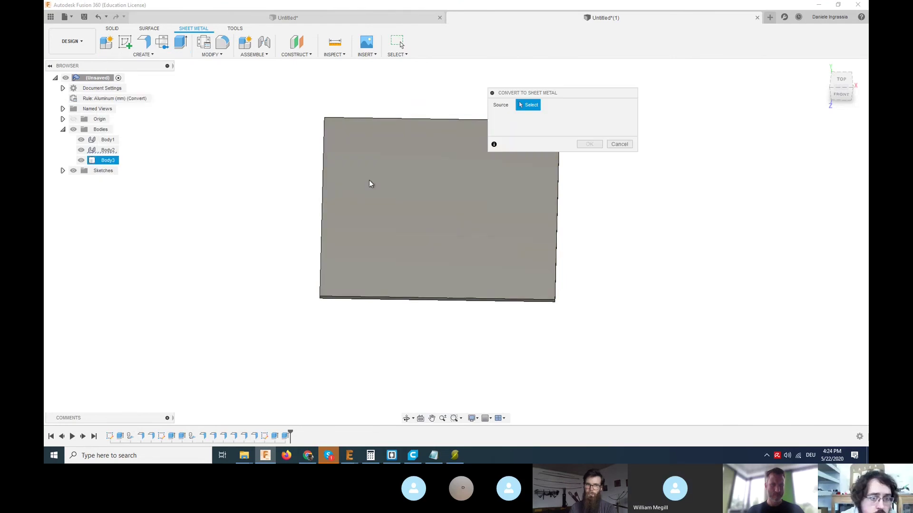
click(369, 180)
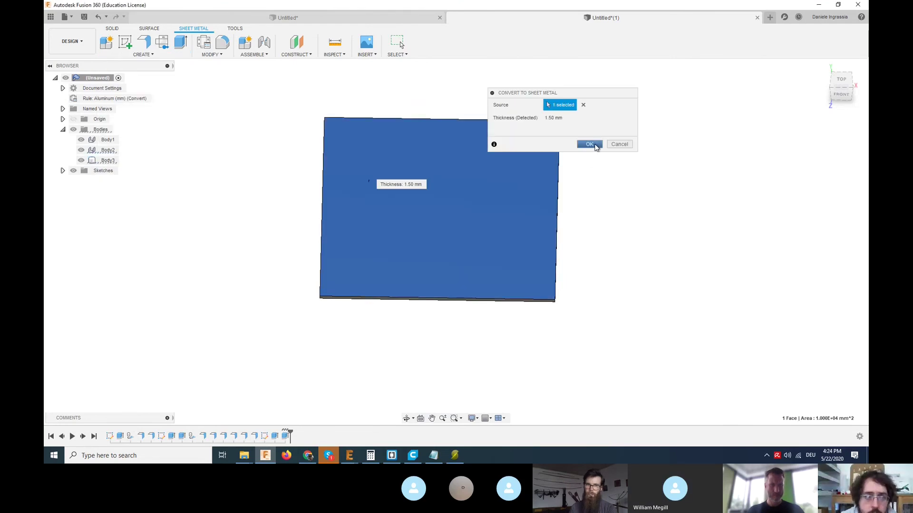
click(594, 147)
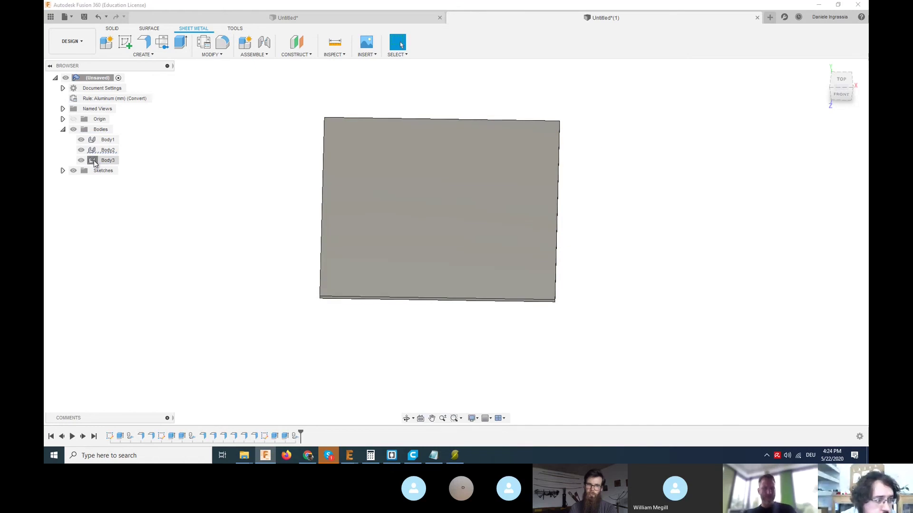
click(103, 162)
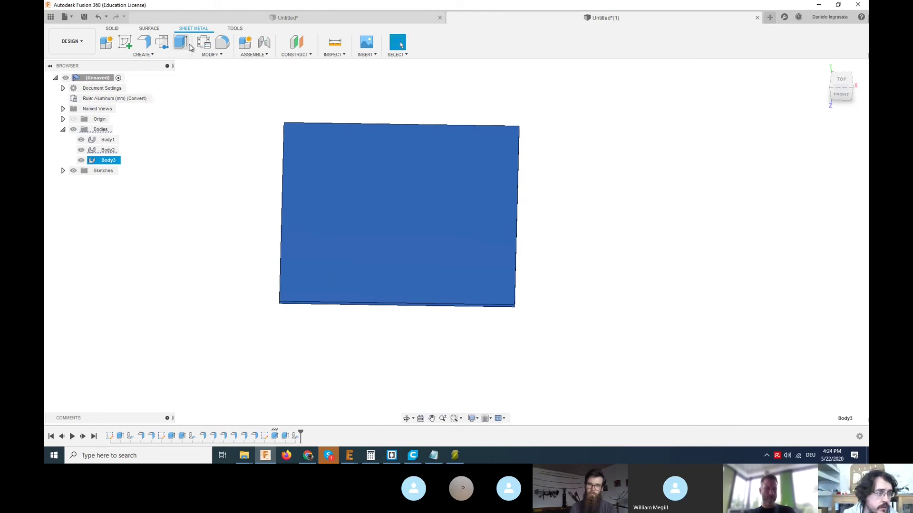
click(149, 56)
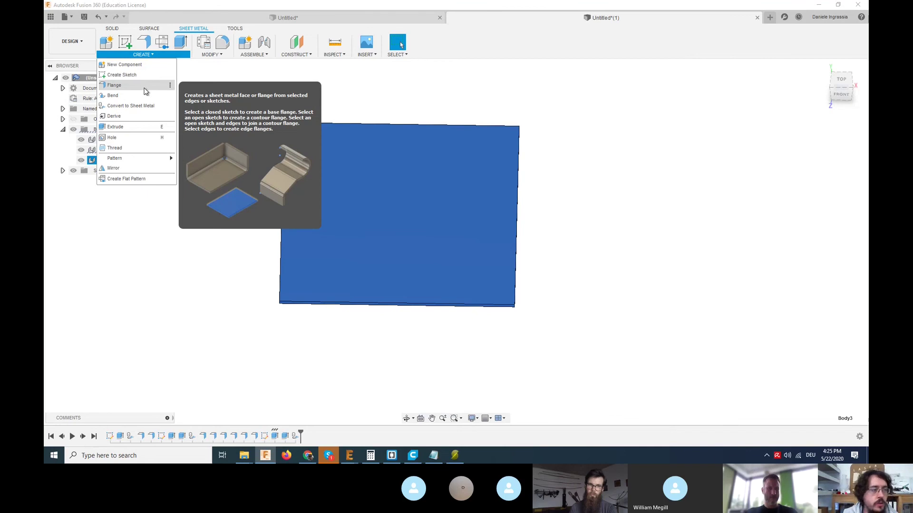
Start a flange on the plate's edge and drag its height to 22 mm.
click(145, 90)
mouse_move(613, 290)
shift+middle_down()
mouse_move(621, 285)
mouse_move(608, 282)
shift+middle_up()
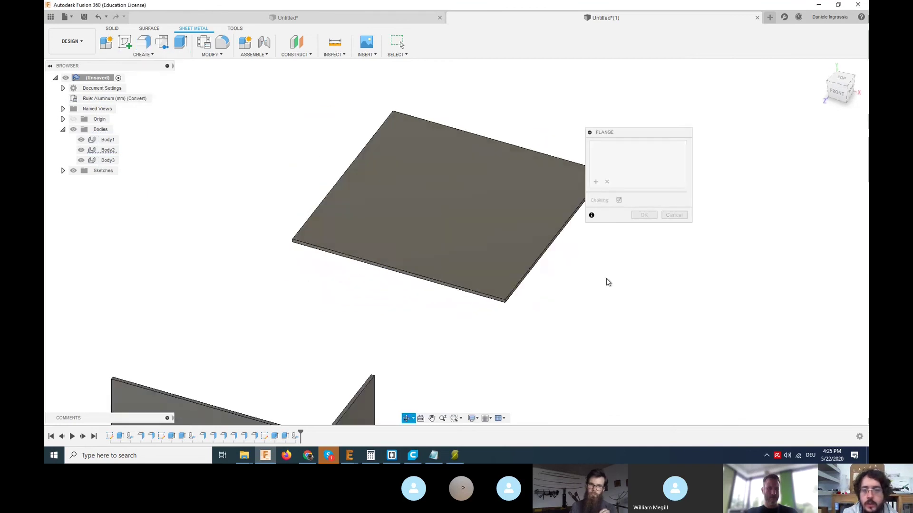
scroll(499, 299, up, 5)
scroll(407, 218, up, 3)
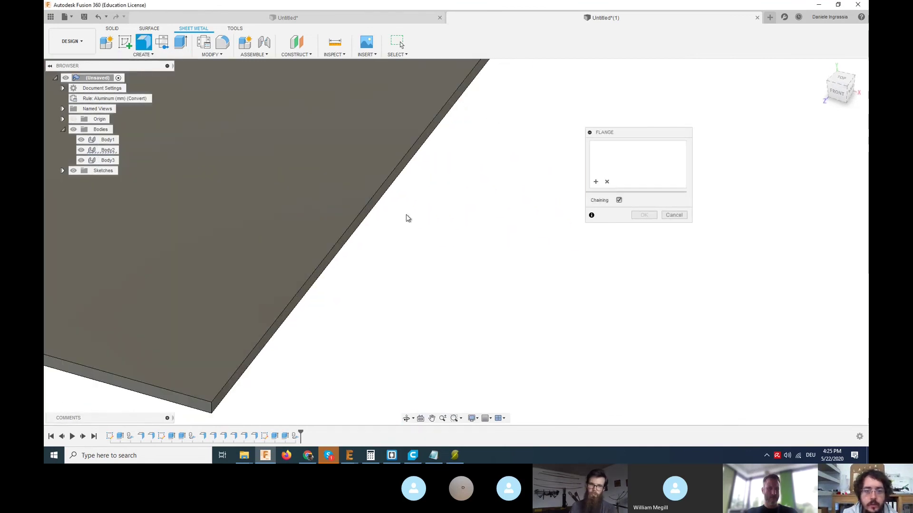
click(378, 197)
scroll(406, 259, down, 1)
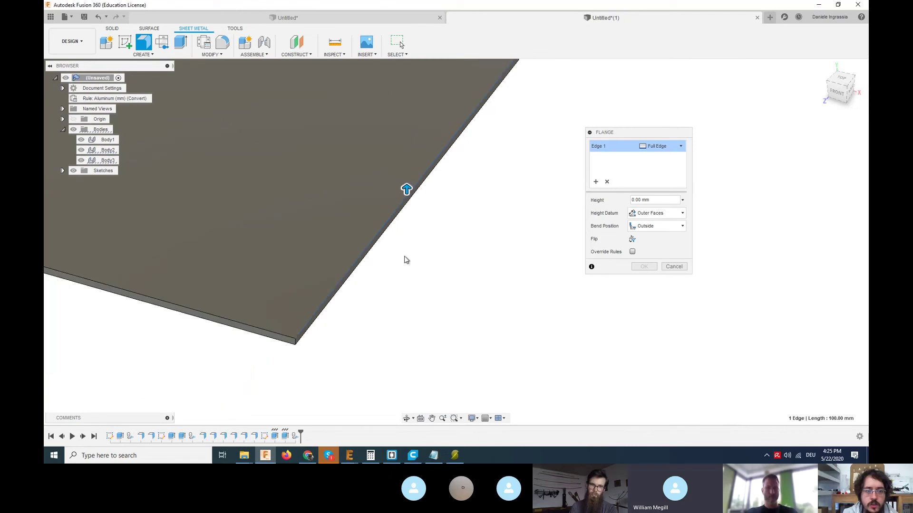
scroll(426, 271, down, 1)
shift+middle_drag(450, 261, 408, 251)
drag(408, 250, 413, 197)
shift+middle_drag(406, 247, 356, 301)
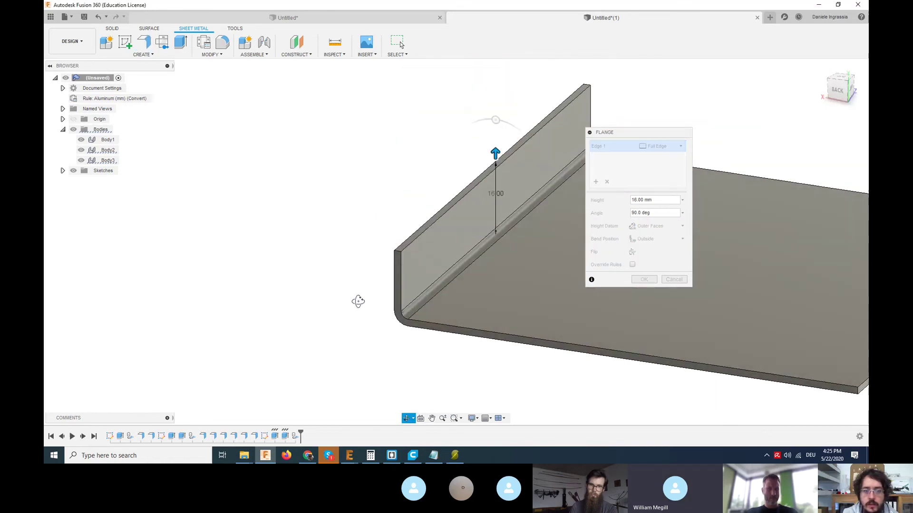
drag(495, 155, 495, 127)
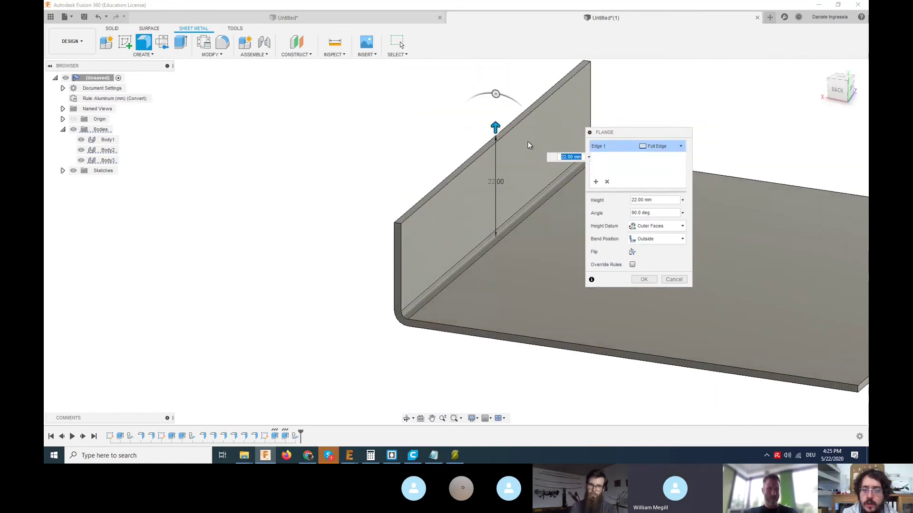
Move the Flange dialog aside and set the flange angle to 50°.
drag(635, 133, 256, 150)
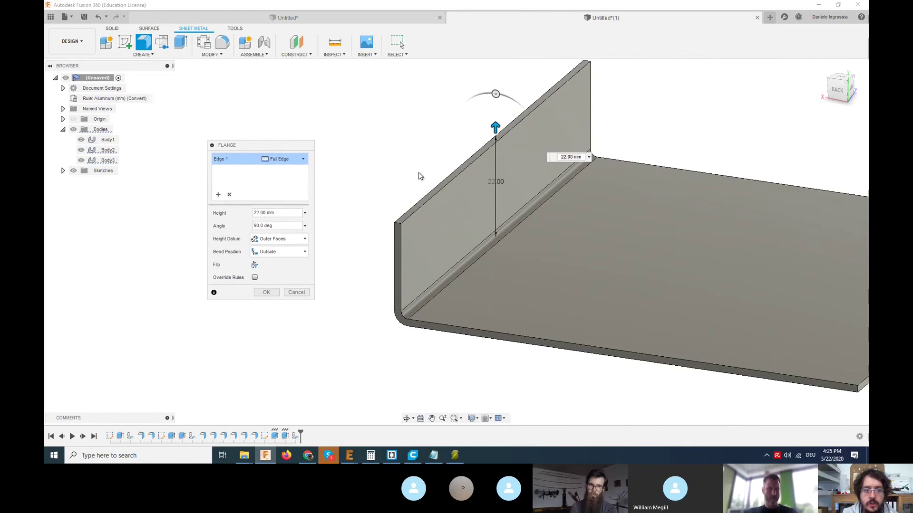
shift+middle_drag(418, 172, 489, 179)
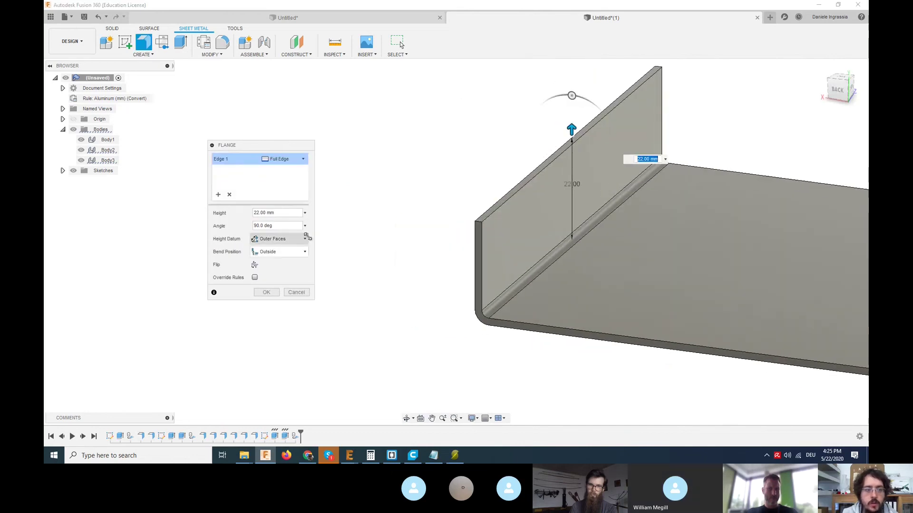
click(295, 227)
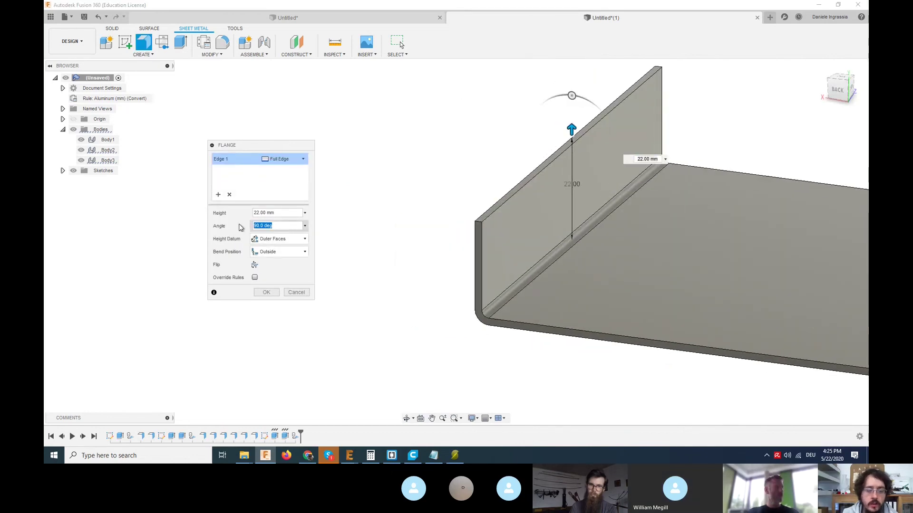
double_click(266, 225)
text(50)
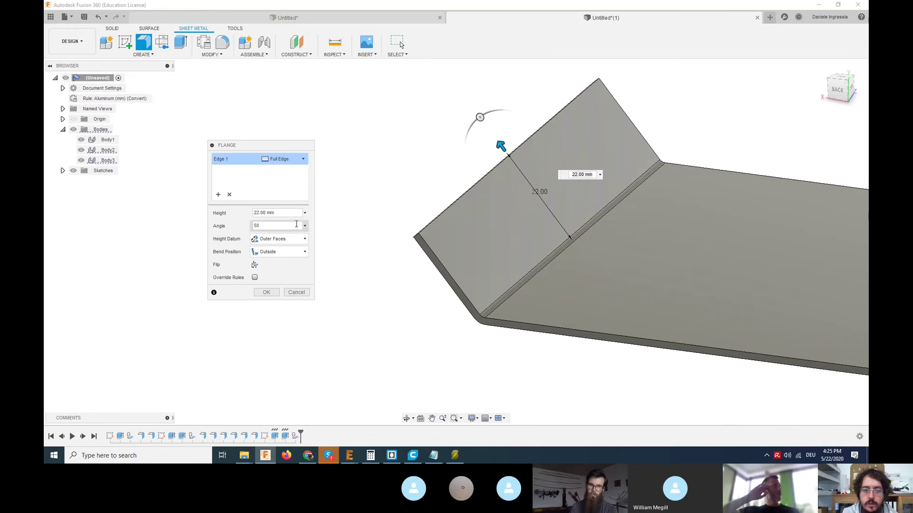
shift+middle_drag(451, 238, 579, 261)
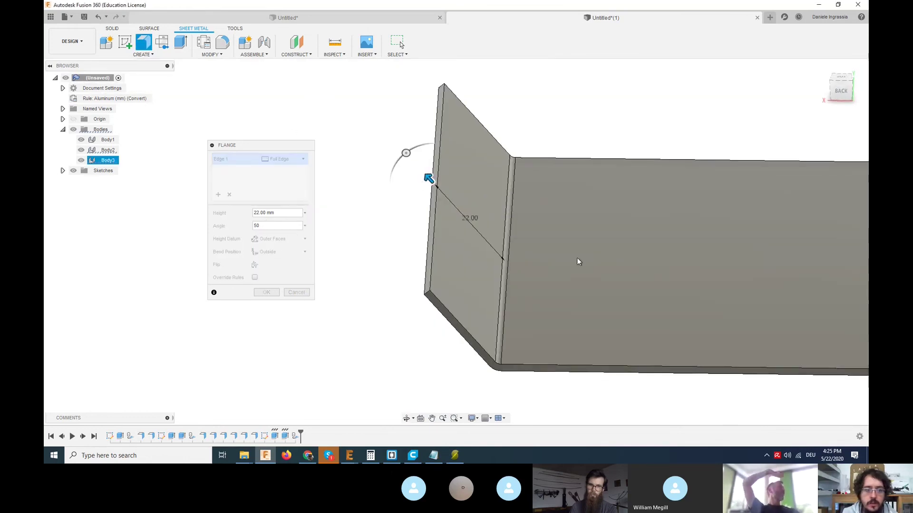
Set the flange angle to 90° with a Tangent bend position.
mouse_move(428, 176)
mouse_down()
mouse_move(399, 142)
mouse_move(429, 178)
mouse_up()
click(292, 252)
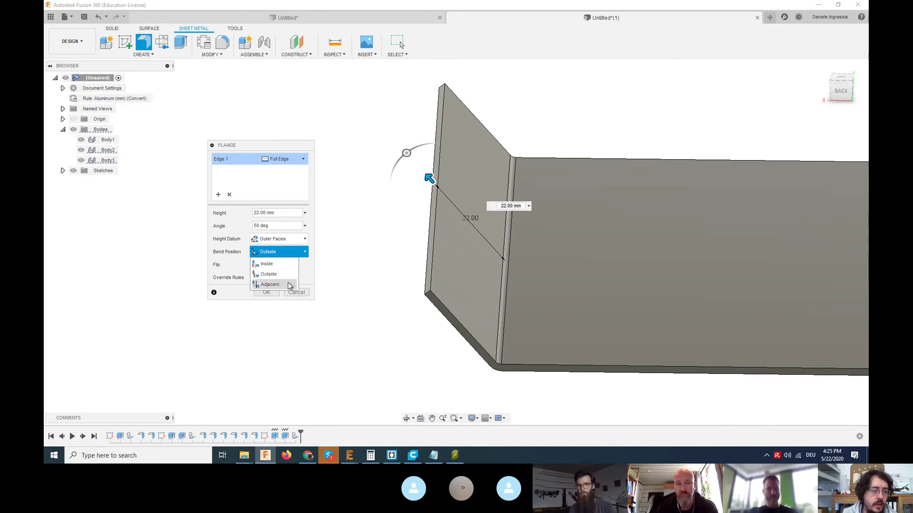
click(287, 263)
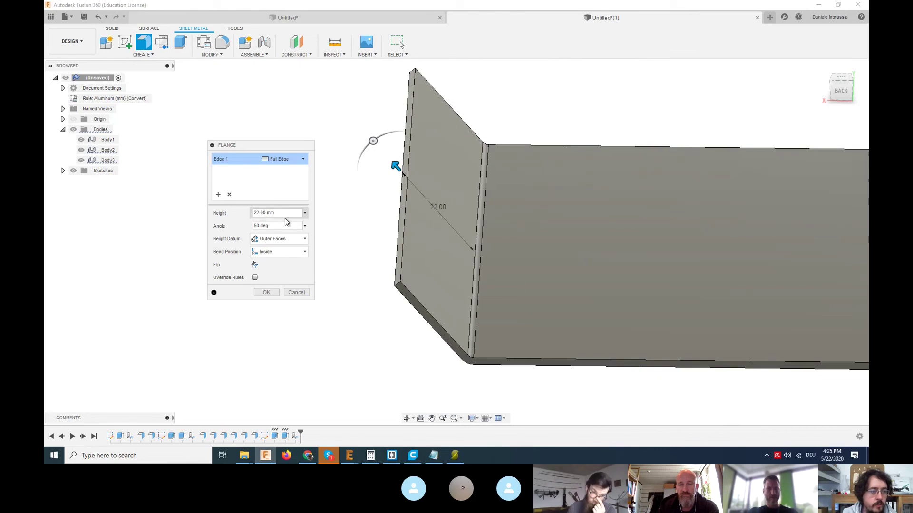
text(90)
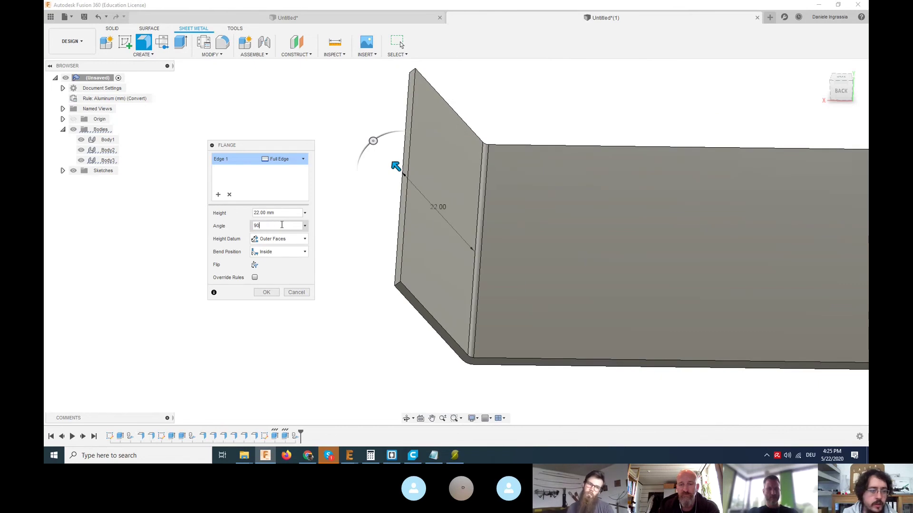
click(288, 240)
click(298, 240)
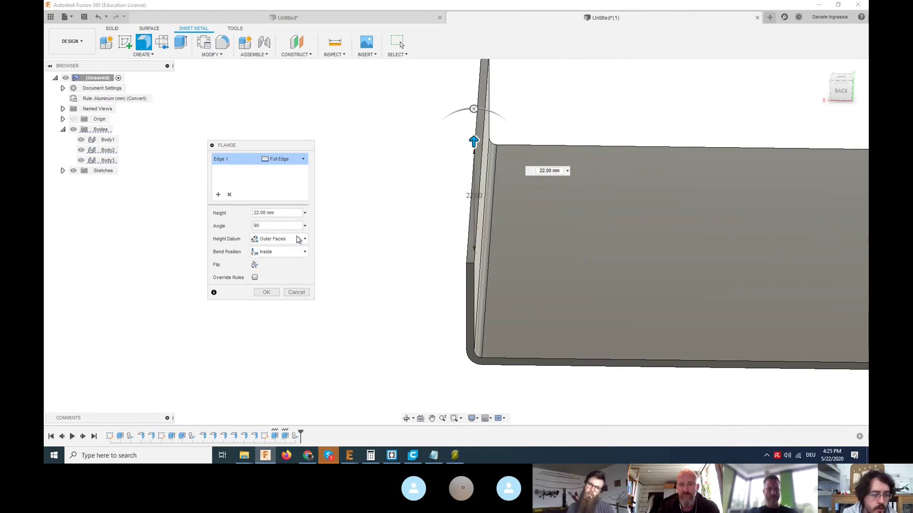
click(292, 251)
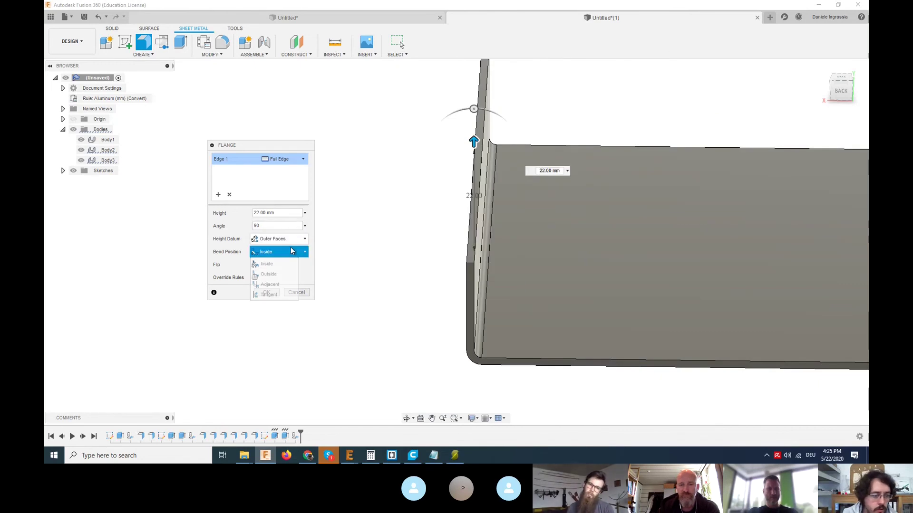
click(269, 295)
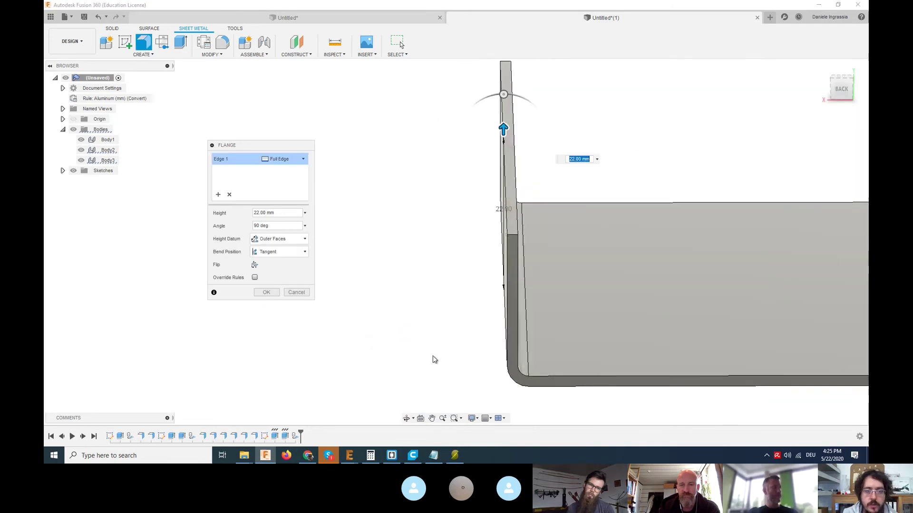
Measure height from Inner Faces and commit the flange at 50 mm height.
drag(495, 74, 493, 232)
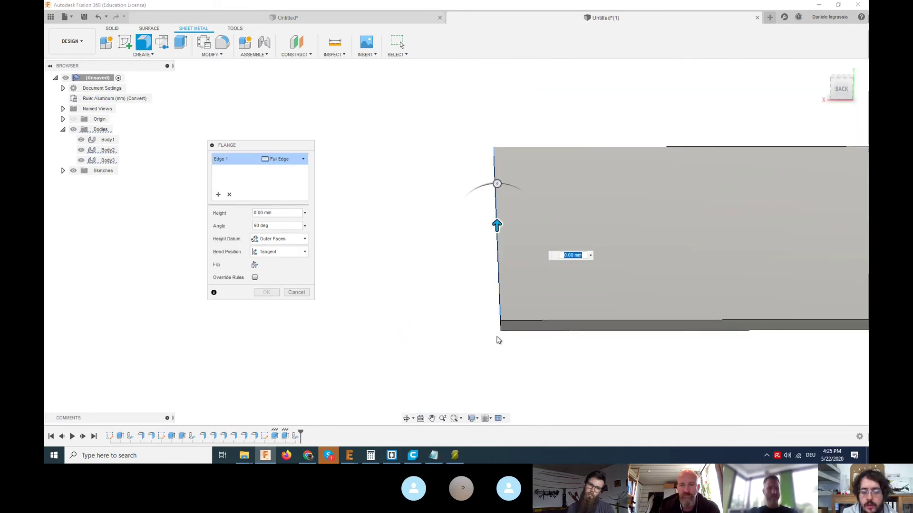
scroll(438, 317, up, 2)
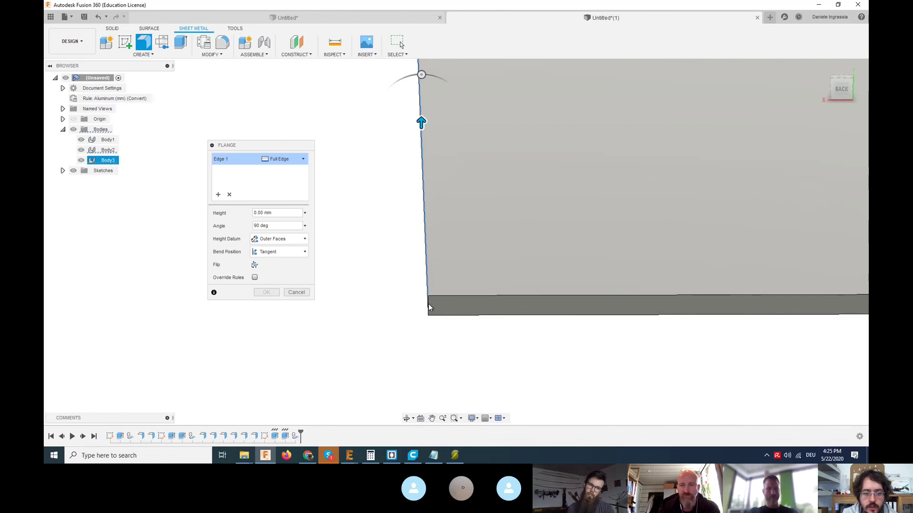
drag(422, 122, 421, 102)
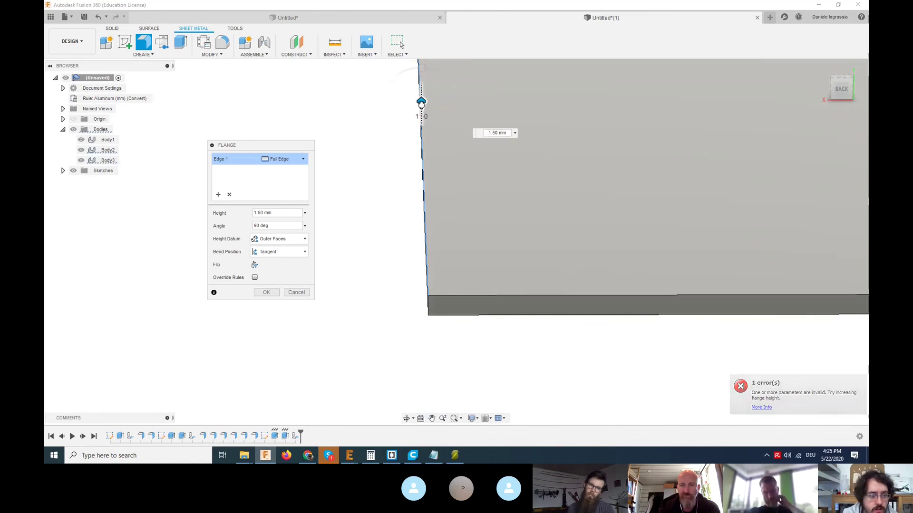
click(285, 239)
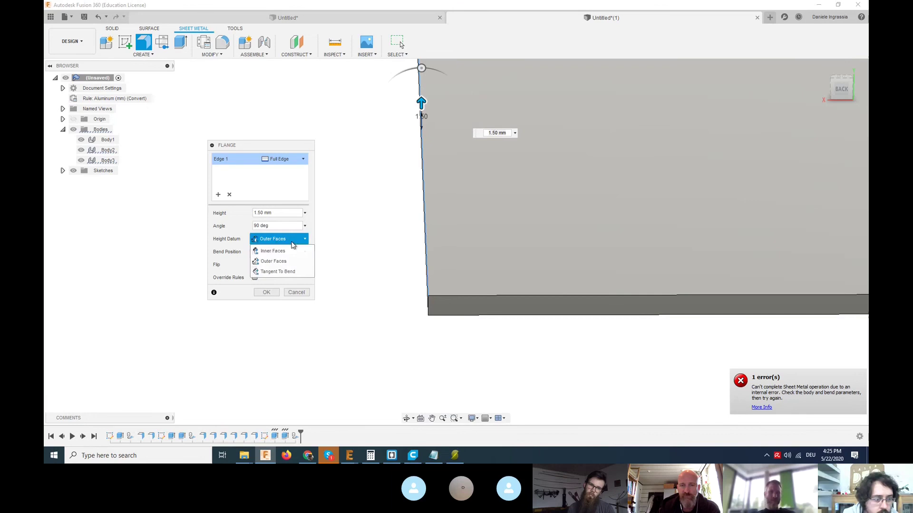
click(293, 252)
drag(422, 109, 422, 67)
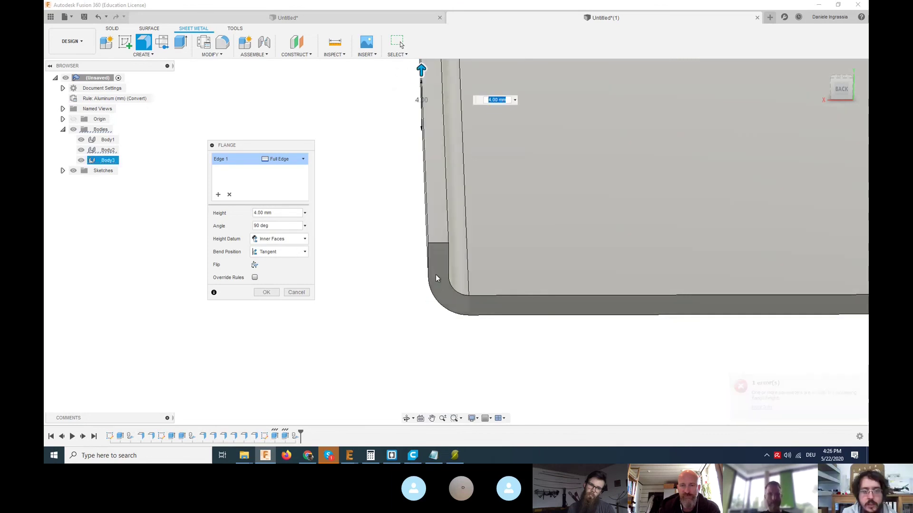
shift+middle_drag(435, 274, 422, 220)
drag(422, 220, 434, 185)
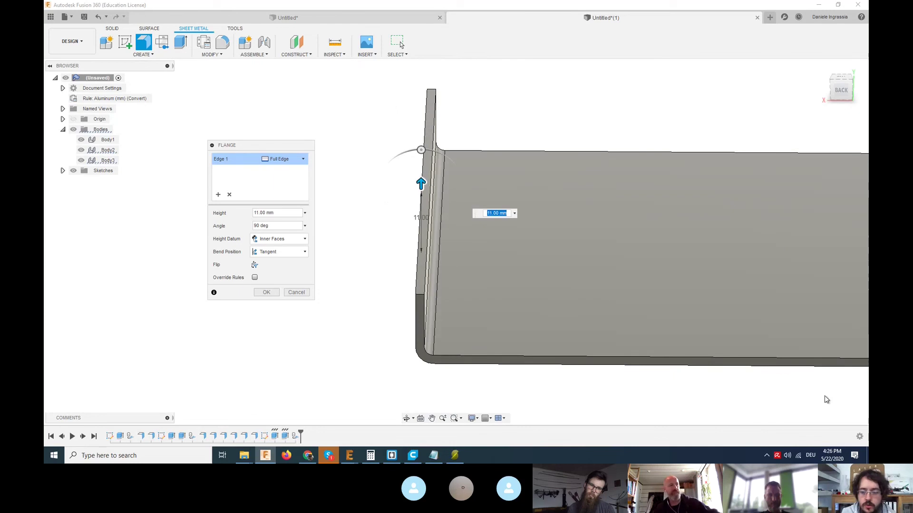
shift+middle_drag(611, 364, 655, 369)
drag(453, 222, 467, 145)
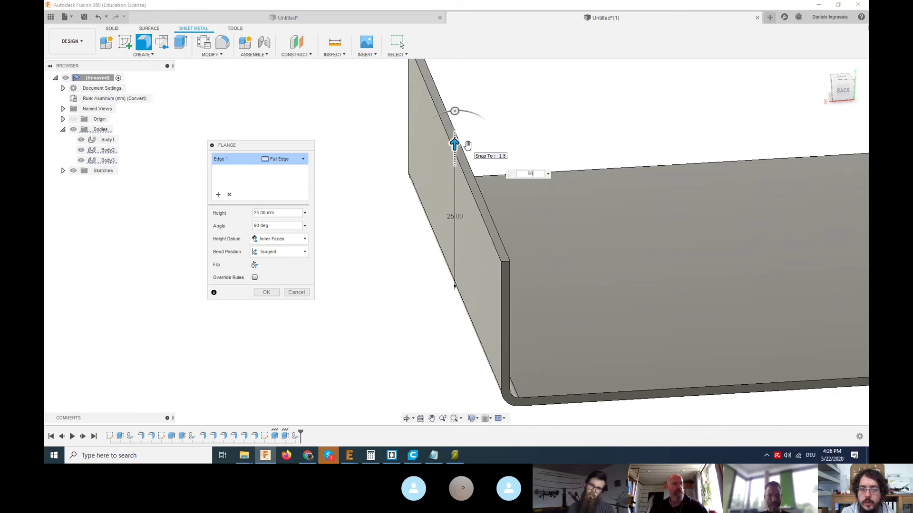
key(Return)
scroll(468, 146, down, 3)
middle_drag(461, 149, 338, 208)
Start a flange on the wall's top edge, then cancel it.
key(Return)
scroll(456, 223, up, 3)
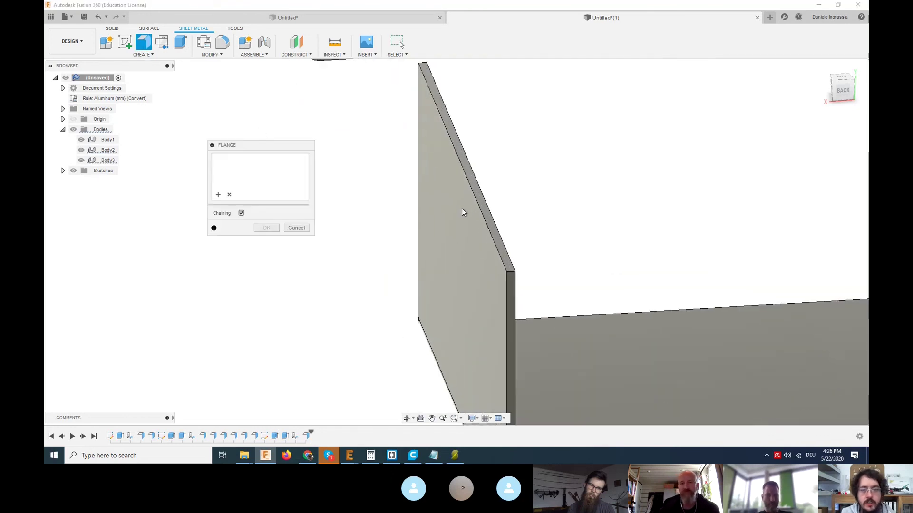
click(476, 200)
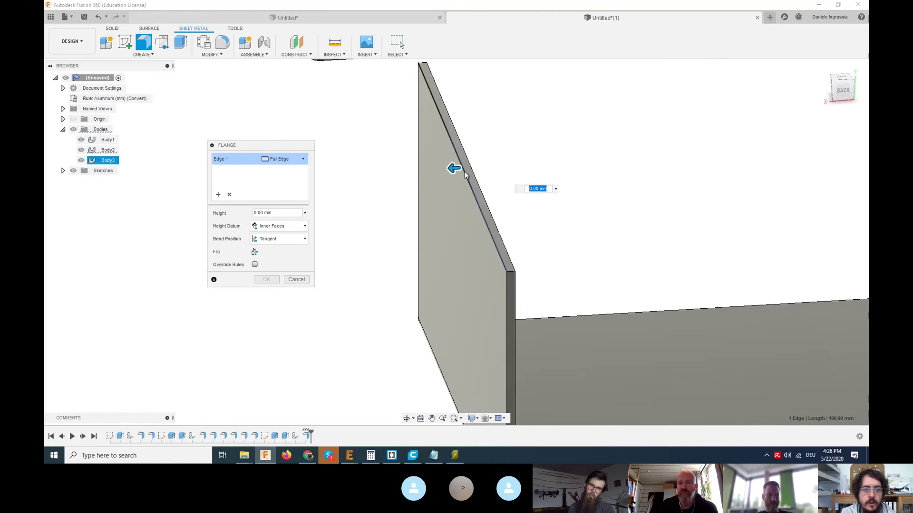
click(295, 279)
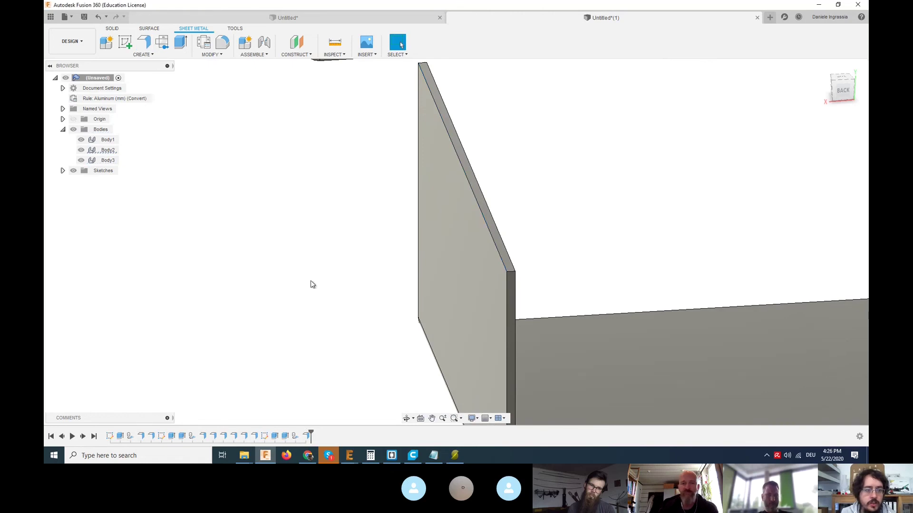
Repeat Flange on the wall's top edge with 36 mm height and a 120° angle.
right_click(202, 125)
click(217, 98)
click(477, 199)
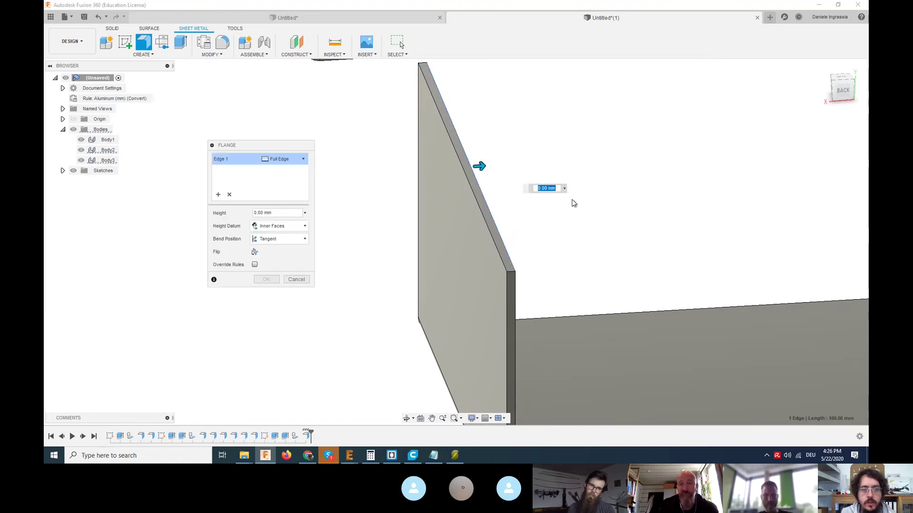
middle_drag(574, 203, 399, 178)
drag(390, 153, 592, 145)
middle_drag(526, 248, 552, 174)
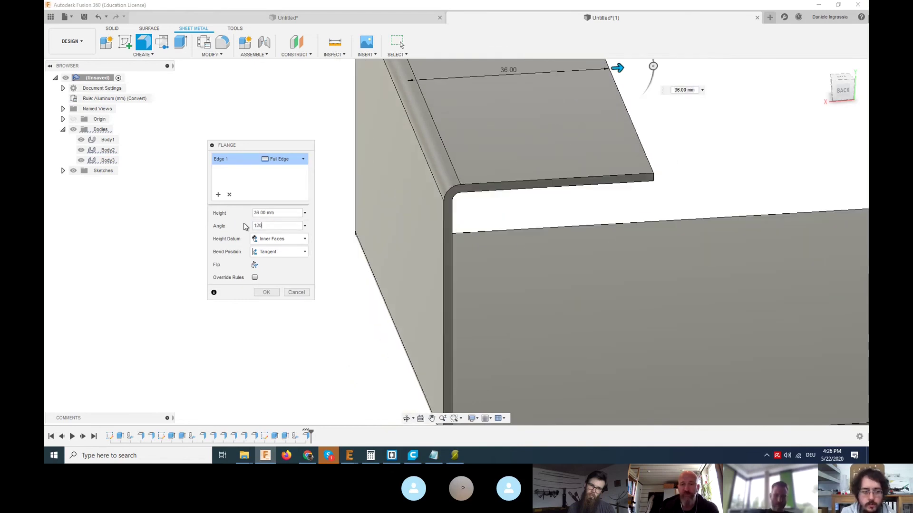
text(120)
key(Return)
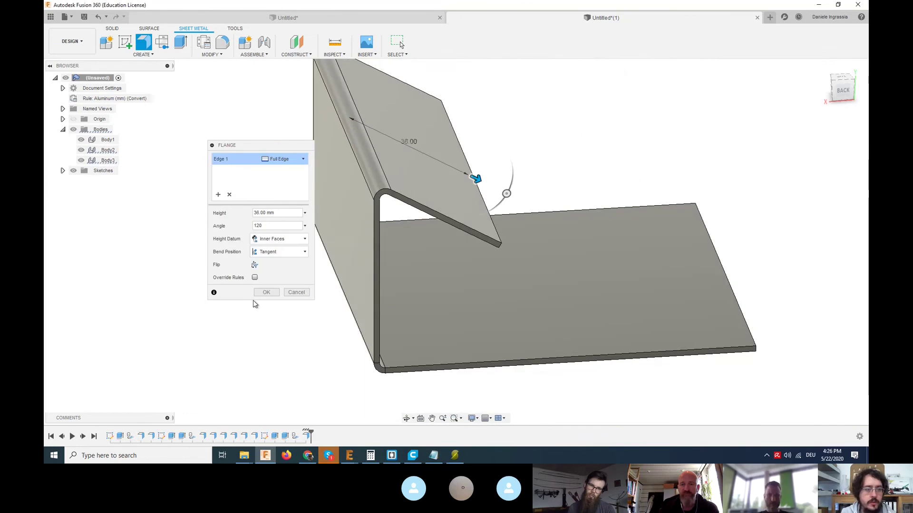
click(266, 292)
Add a short 5 mm flange along the wall's vertical edge.
scroll(461, 316, up, 5)
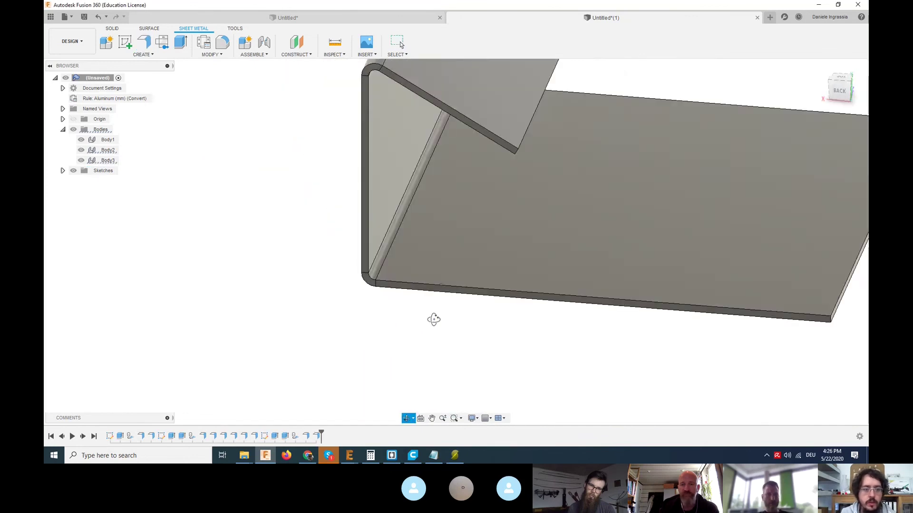
click(279, 185)
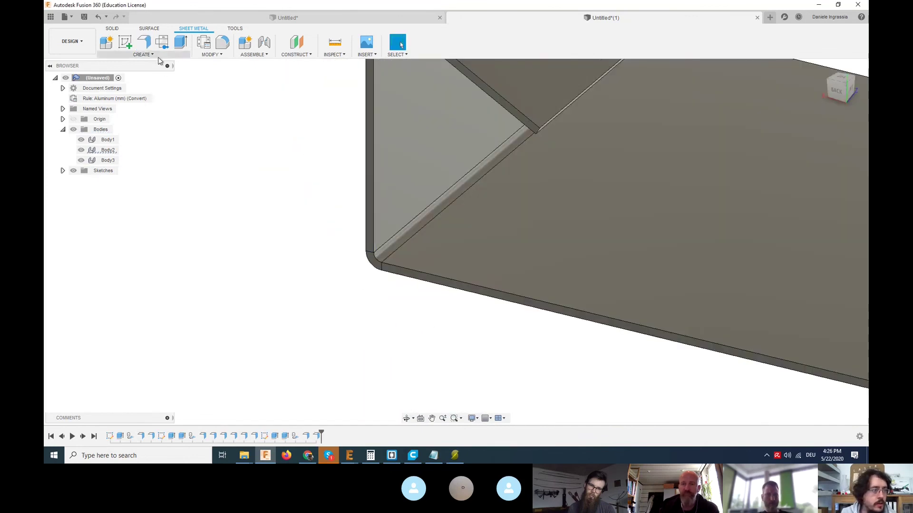
click(150, 47)
click(373, 182)
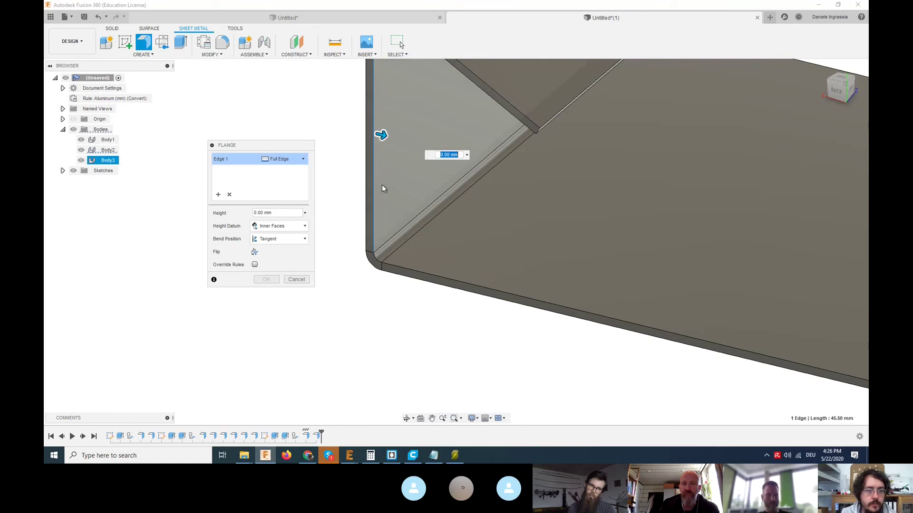
drag(384, 141, 456, 155)
scroll(478, 215, down, 3)
drag(475, 188, 611, 220)
key(Return)
Orbit around the folded part, then open and dismiss the Modify options without unfolding.
shift+middle_drag(611, 220, 446, 267)
shift+middle_drag(292, 255, 424, 290)
shift+middle_drag(432, 256, 437, 209)
click(221, 76)
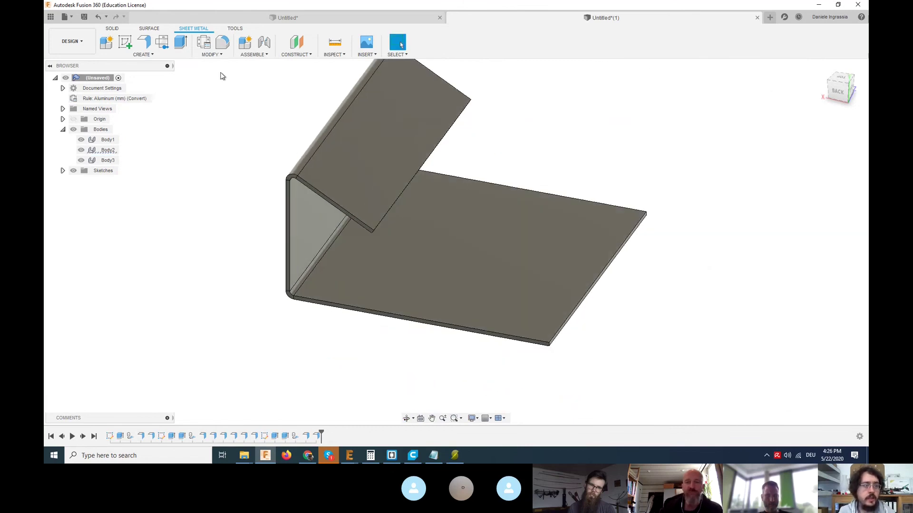
click(204, 55)
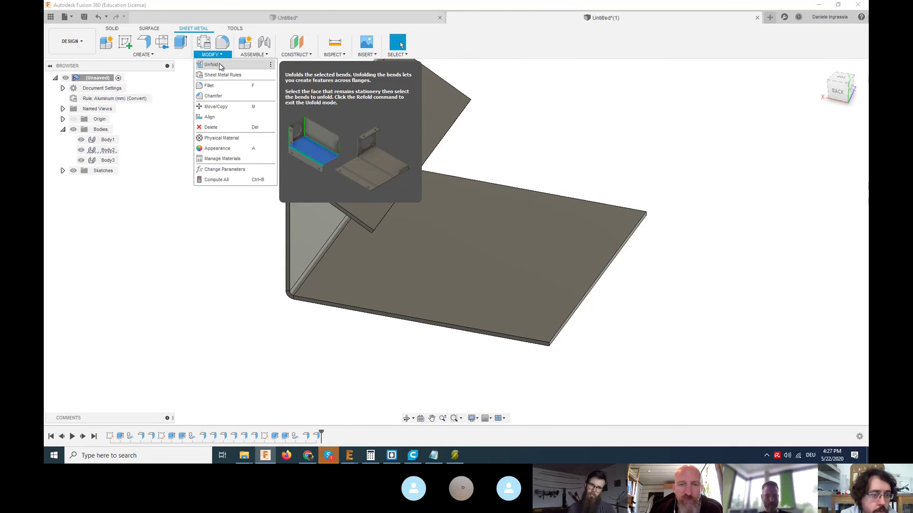
shift+middle_drag(184, 236, 433, 263)
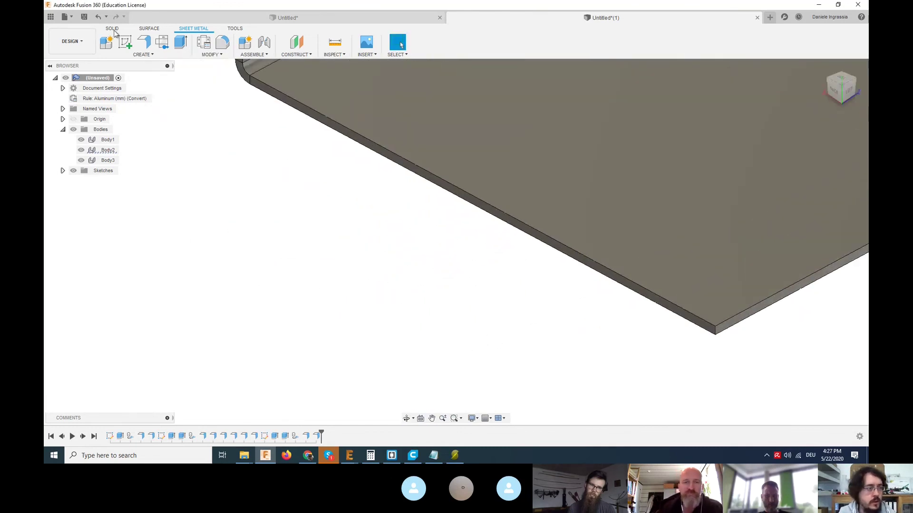
Add a 21 mm flange folded up along the plate's long edge.
click(143, 42)
middle_drag(375, 220, 509, 220)
click(521, 192)
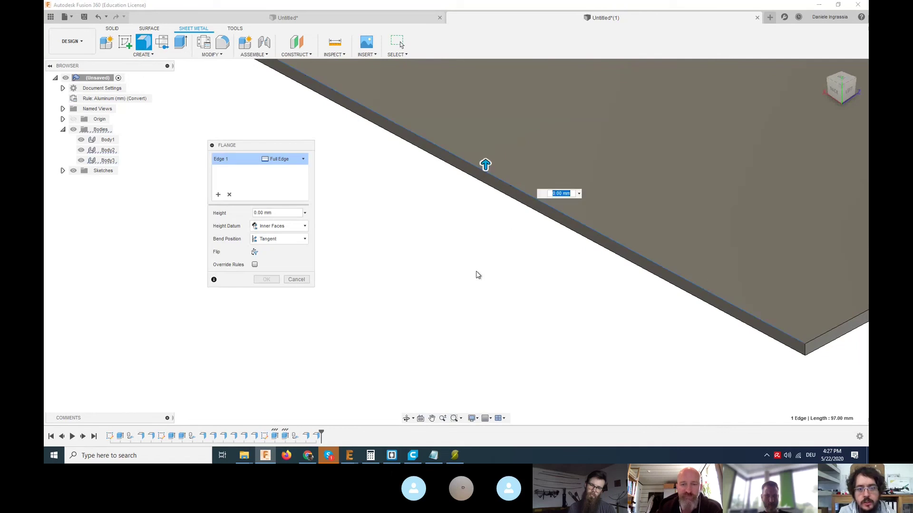
scroll(478, 275, down, 4)
drag(481, 214, 497, 140)
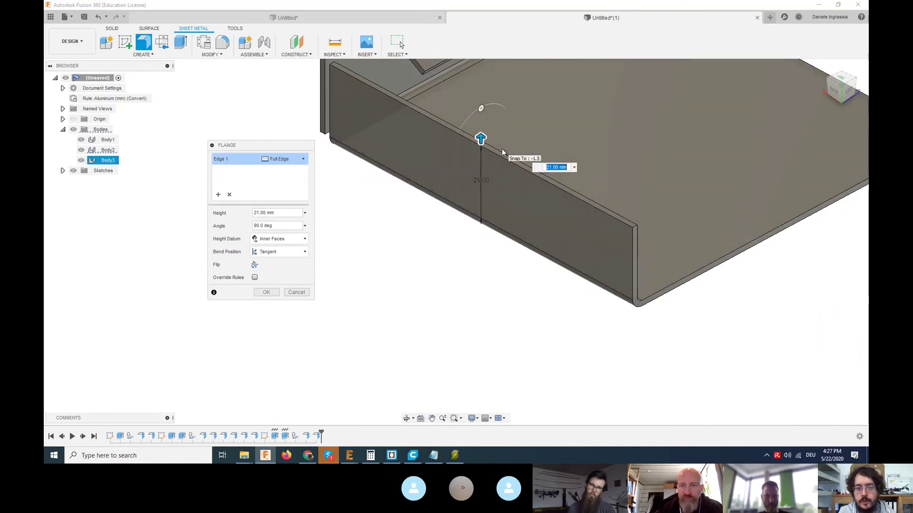
key(Return)
Orbit the tray to view the new flange and bring up the Modify commands.
scroll(450, 265, down, 3)
scroll(443, 286, up, 3)
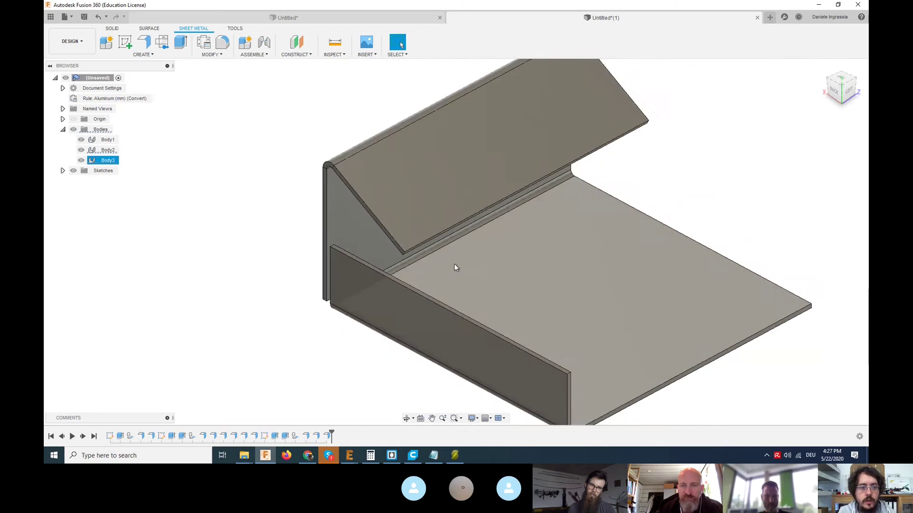
scroll(312, 320, down, 3)
shift+middle_drag(311, 320, 258, 318)
scroll(259, 318, up, 3)
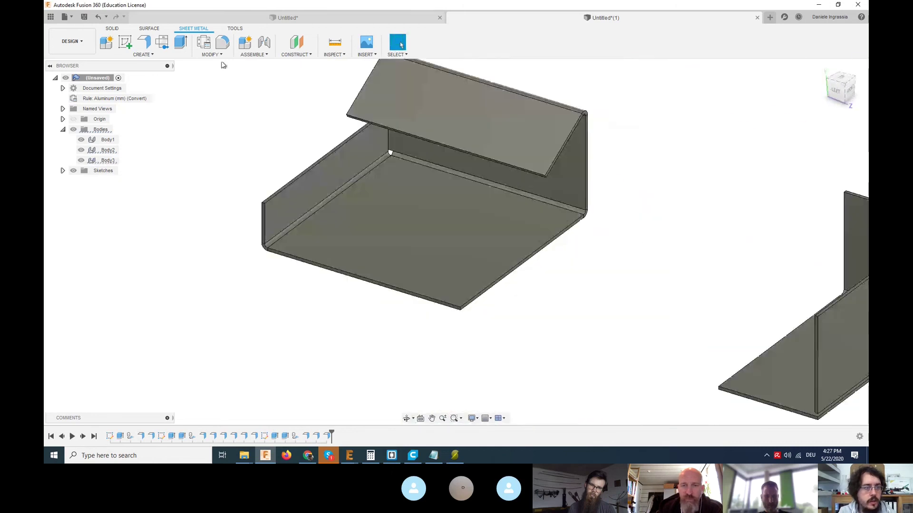
click(212, 55)
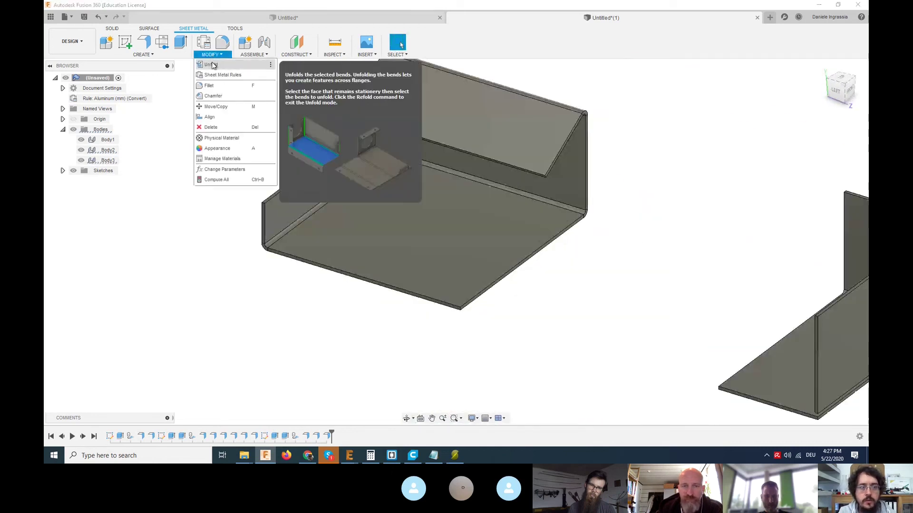
click(212, 65)
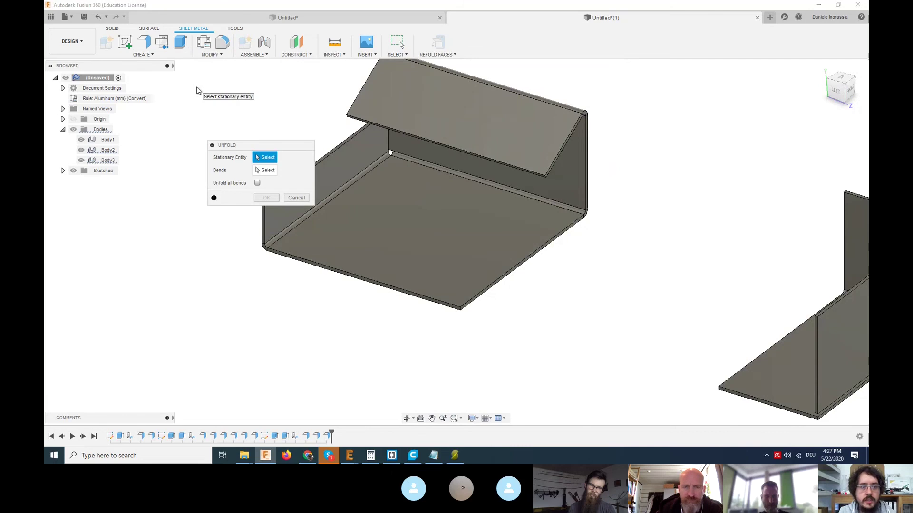
middle_drag(213, 93, 279, 120)
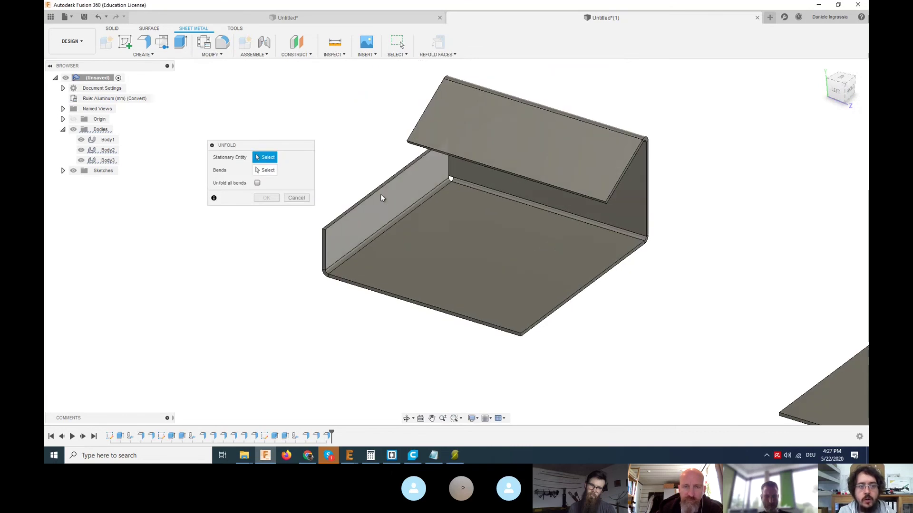
middle_drag(361, 307, 310, 354)
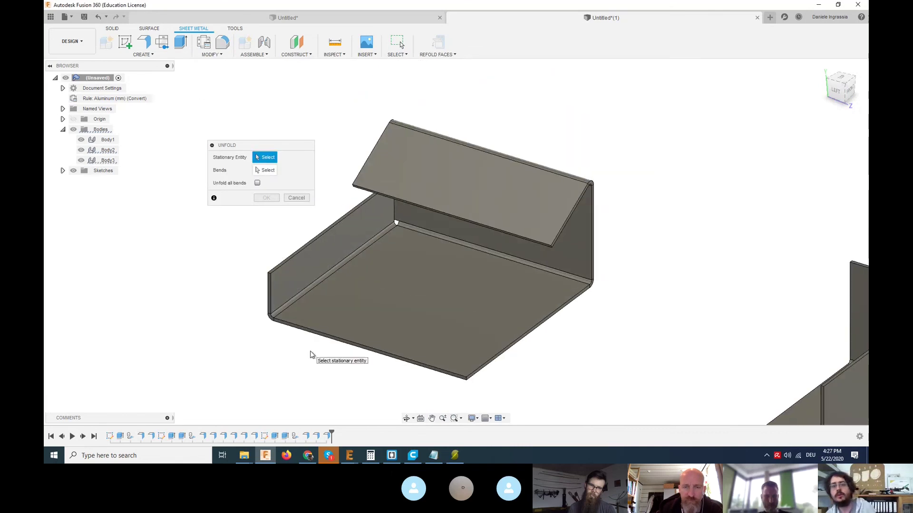
click(388, 294)
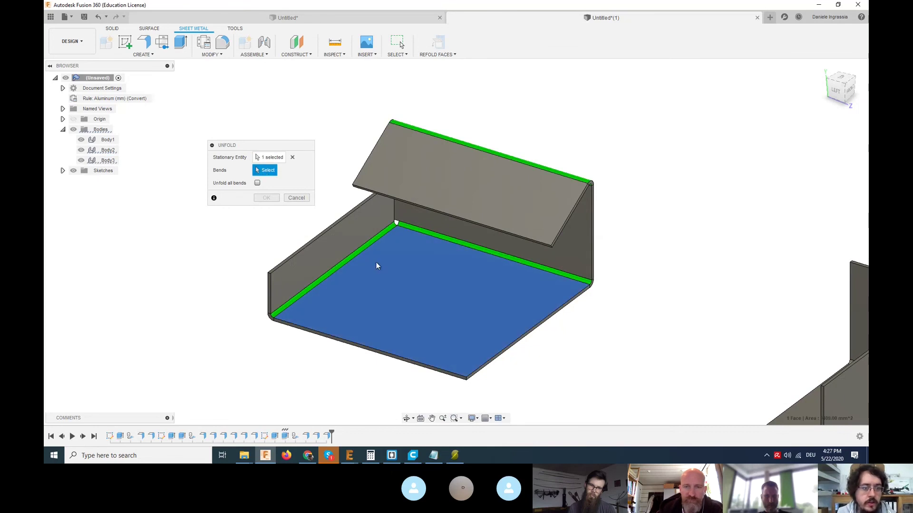
scroll(426, 263, up, 3)
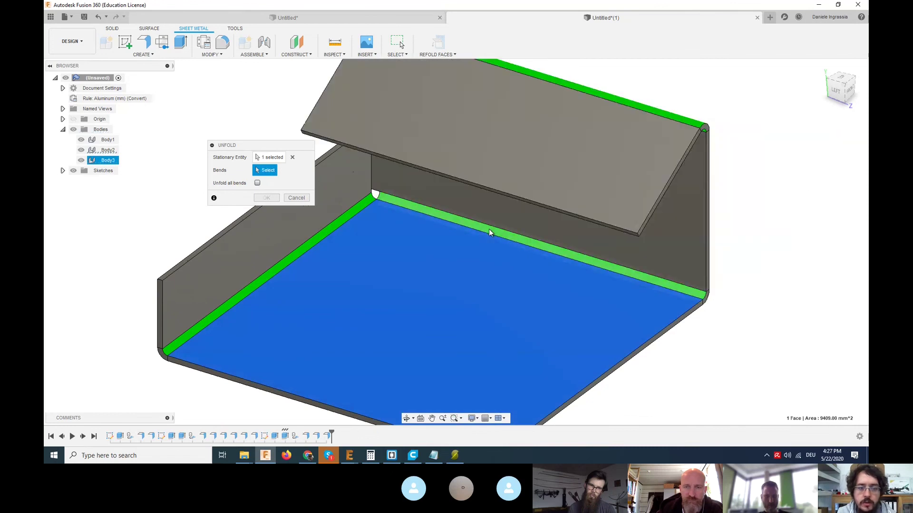
click(490, 231)
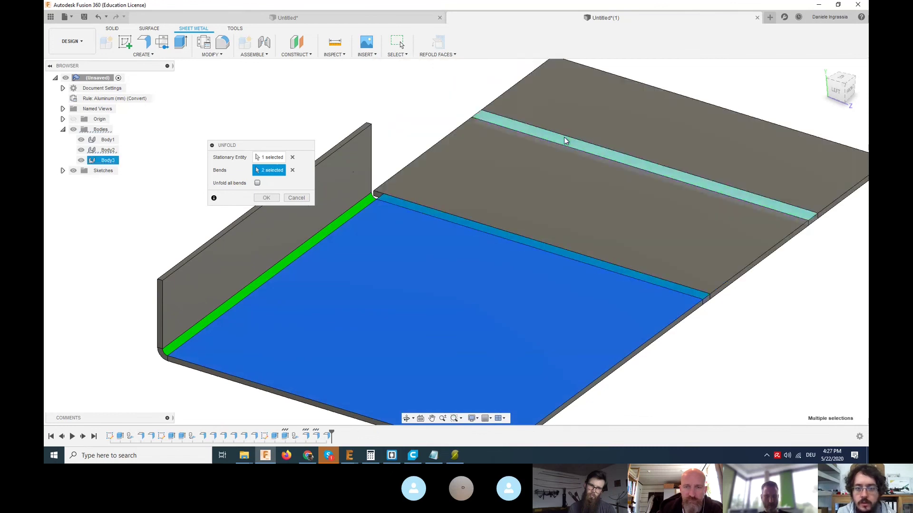
click(564, 142)
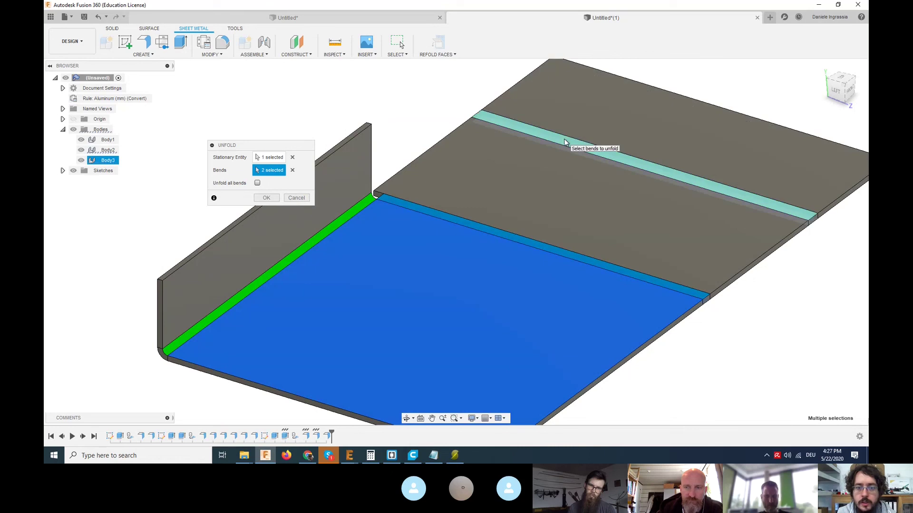
click(564, 143)
click(509, 240)
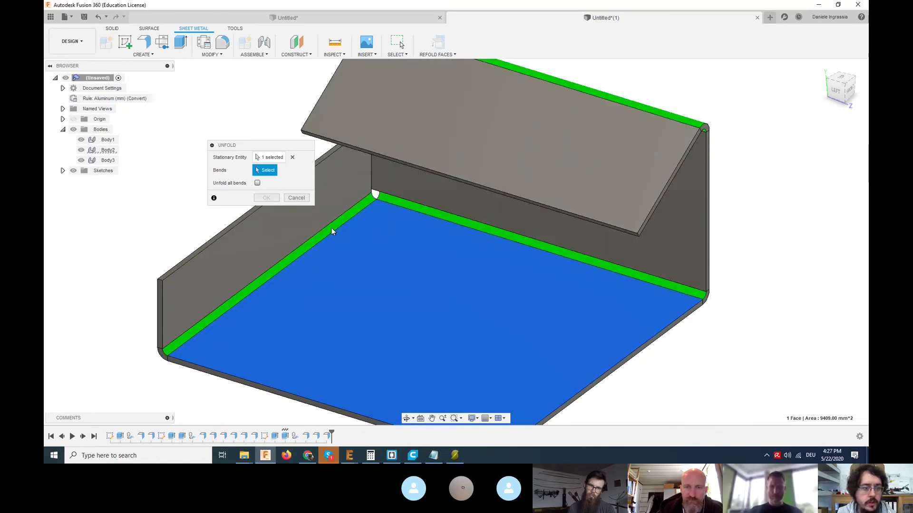
click(297, 198)
scroll(328, 246, down, 3)
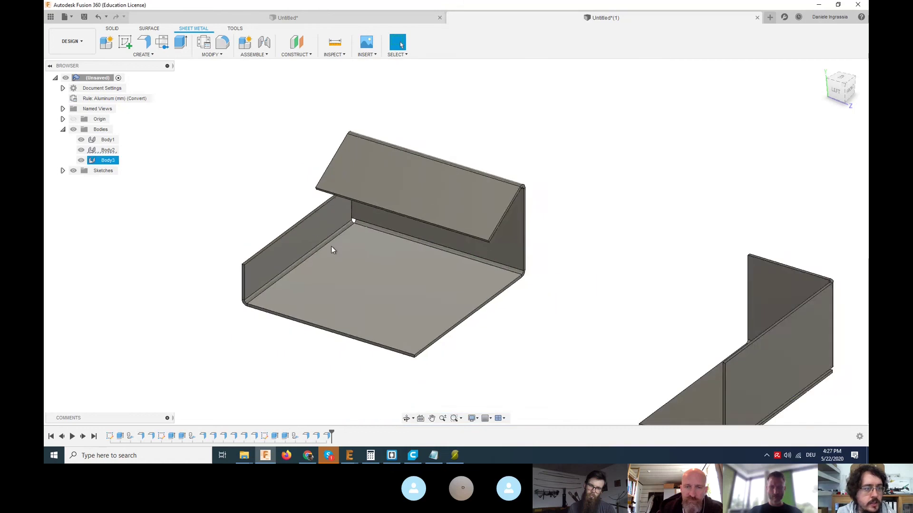
Create a flat pattern of the part with the base face as the stationary face.
click(220, 54)
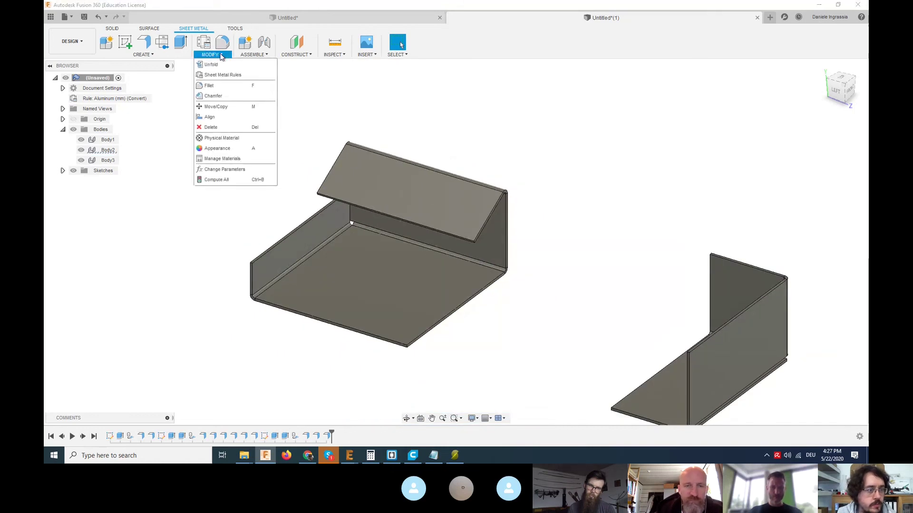
mouse_move(167, 43)
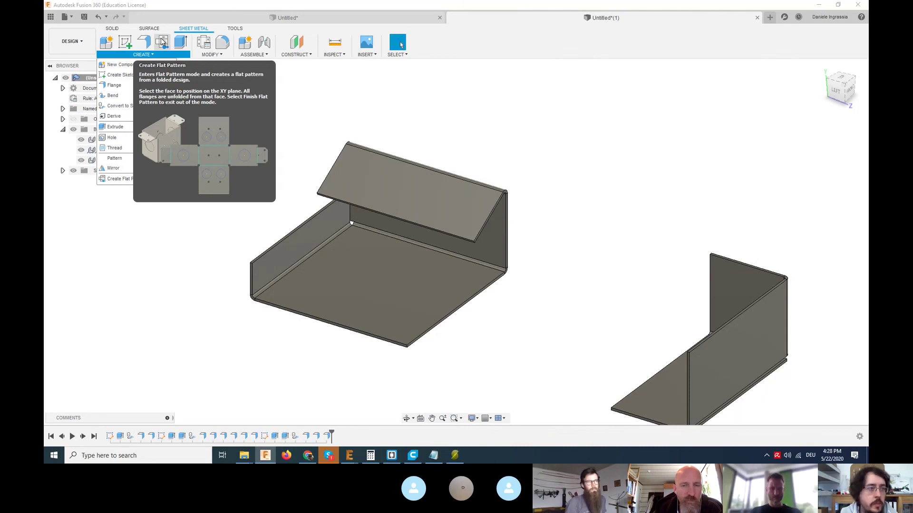
click(161, 42)
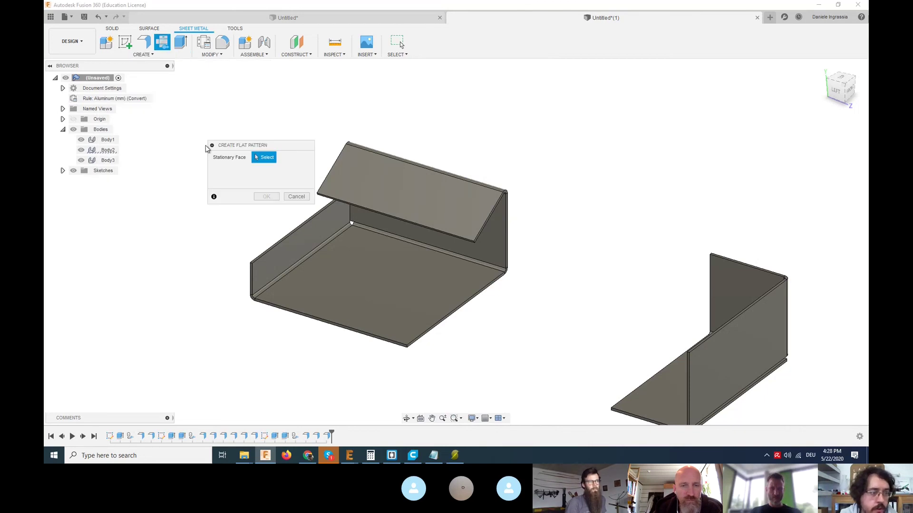
click(349, 273)
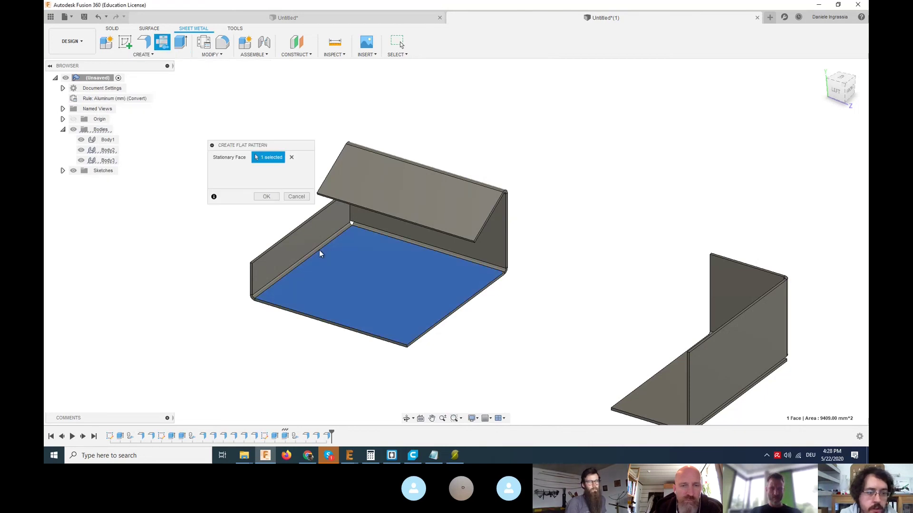
click(266, 196)
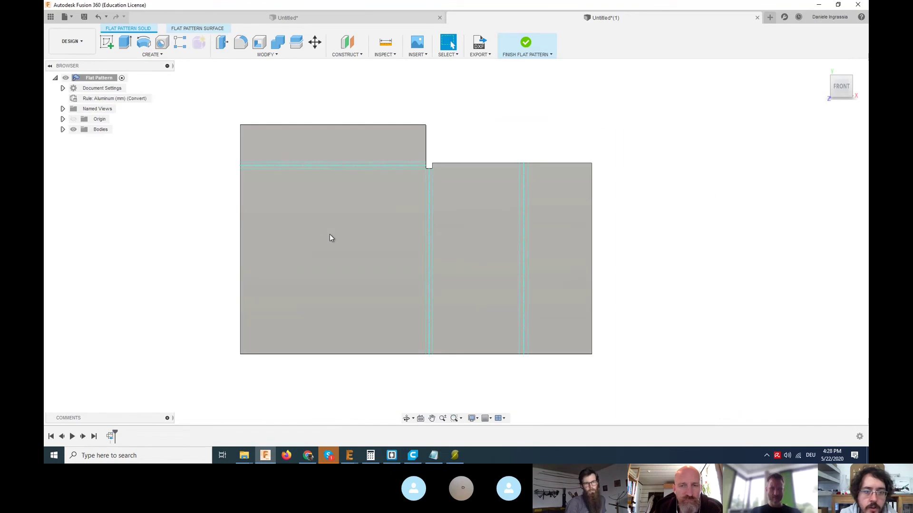
Inspect the flat pattern's cyan bend lines, then return to the folded part.
scroll(440, 218, up, 8)
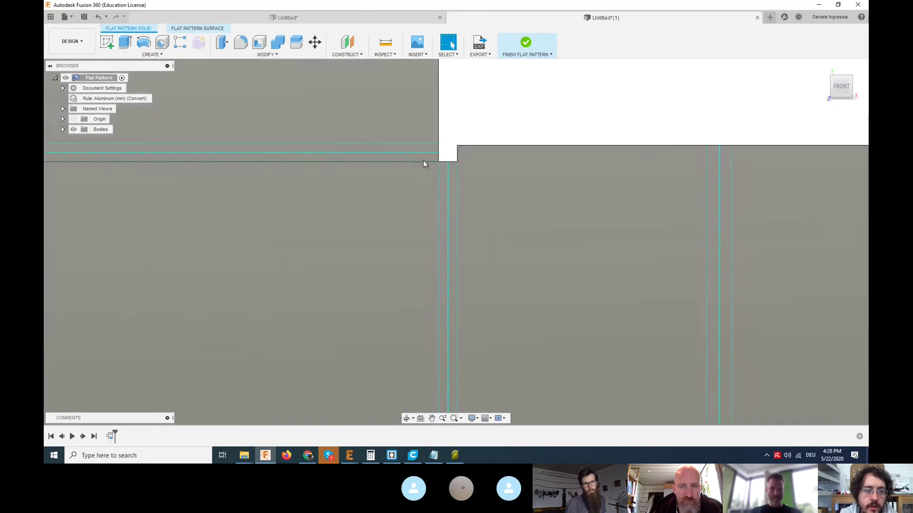
scroll(256, 173, up, 3)
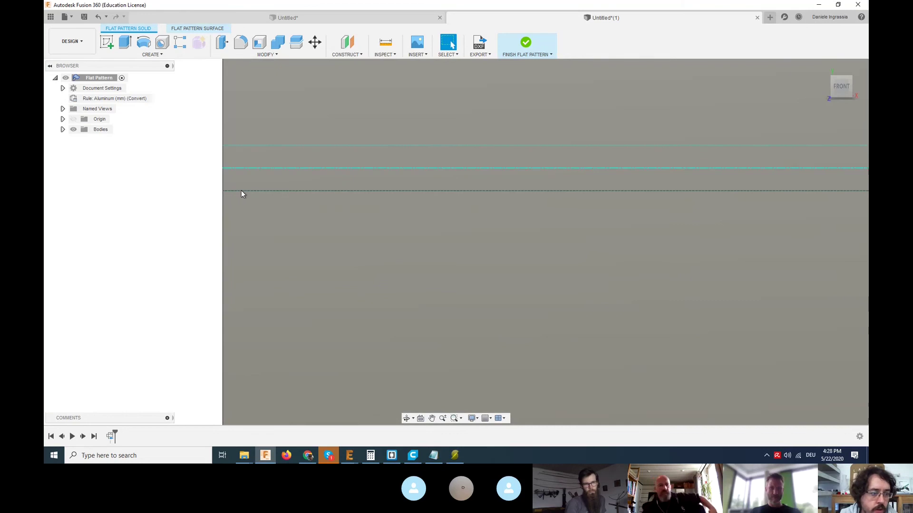
scroll(241, 190, up, 1)
scroll(279, 262, down, 5)
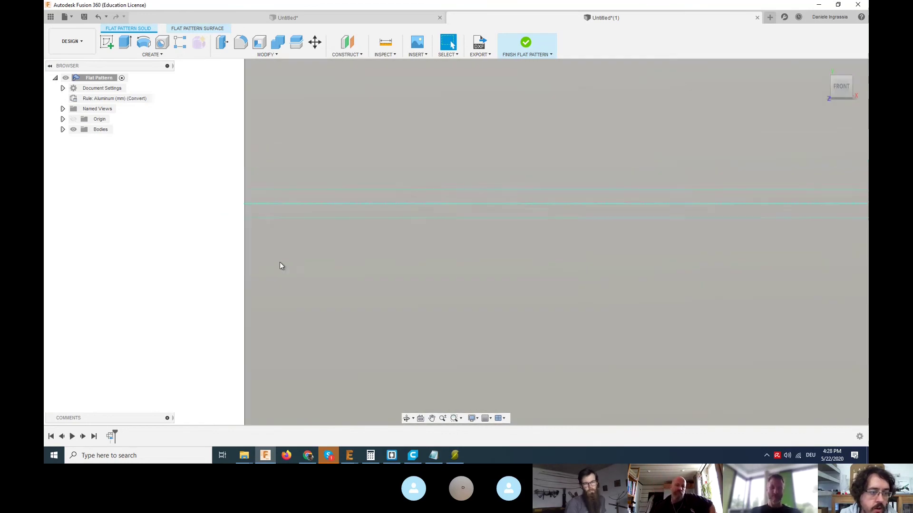
middle_drag(279, 261, 575, 218)
scroll(576, 218, down, 3)
middle_drag(597, 294, 548, 299)
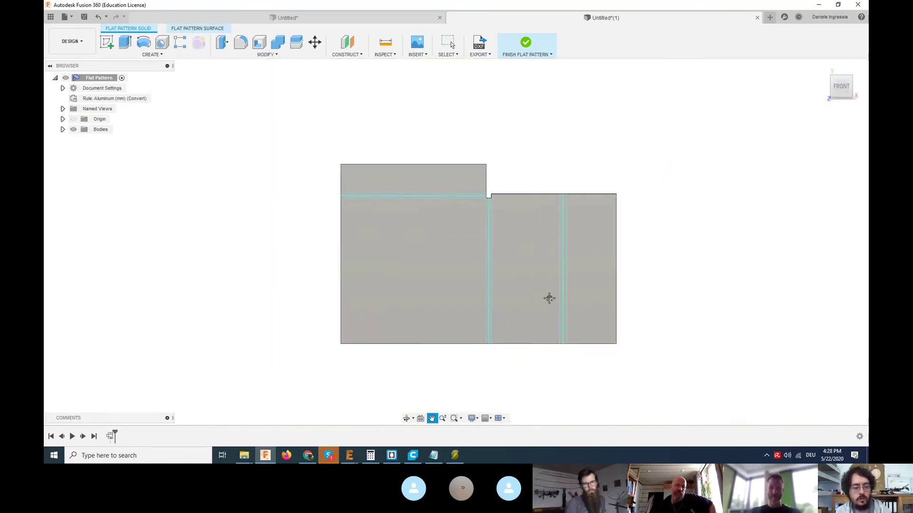
scroll(551, 309, up, 4)
scroll(519, 267, down, 4)
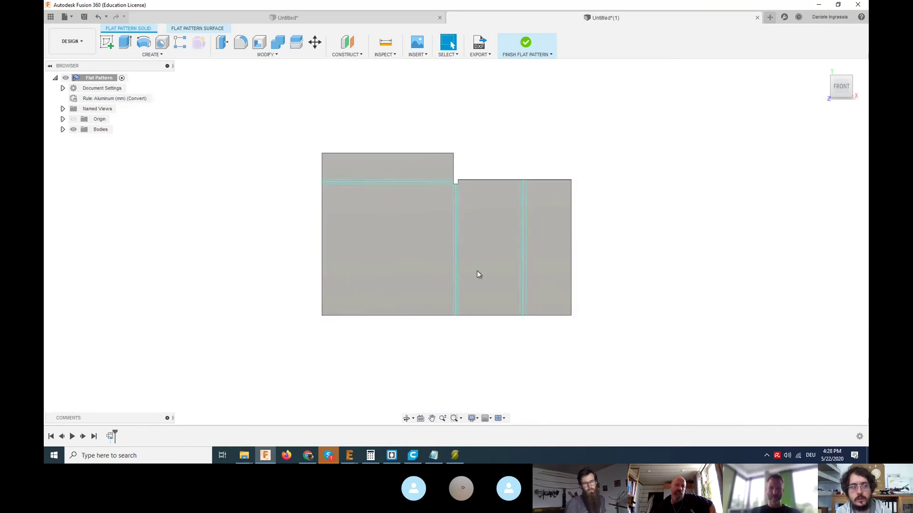
shift+middle_drag(477, 273, 517, 261)
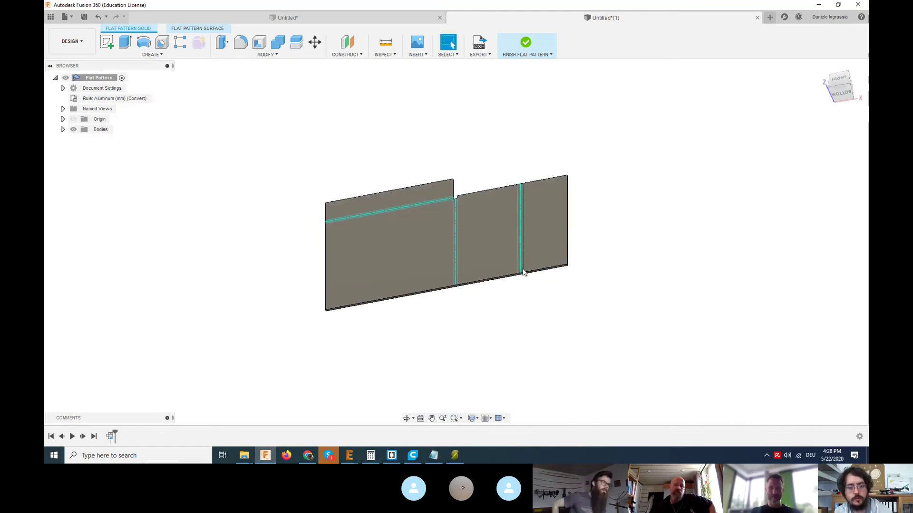
key(ctrl+z)
Orbit around the folded tray and the U-shaped second body, then switch to the Solid tools.
scroll(518, 292, up, 4)
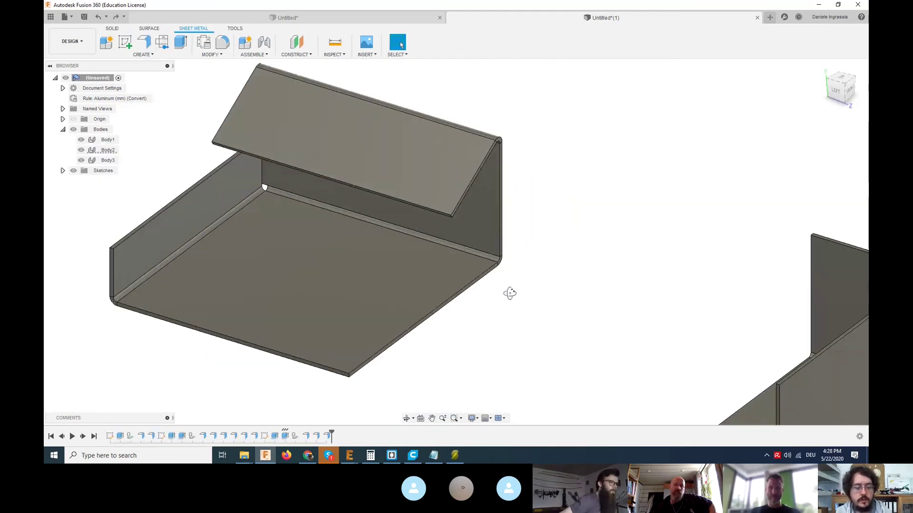
shift+middle_drag(509, 292, 593, 263)
scroll(615, 299, down, 2)
scroll(614, 299, up, 2)
scroll(606, 303, down, 3)
scroll(609, 258, up, 4)
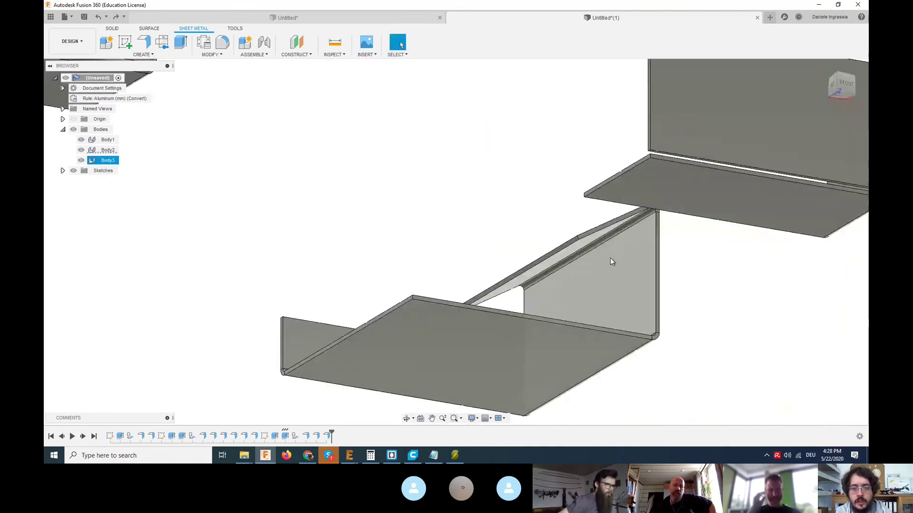
scroll(540, 270, up, 3)
scroll(434, 244, down, 5)
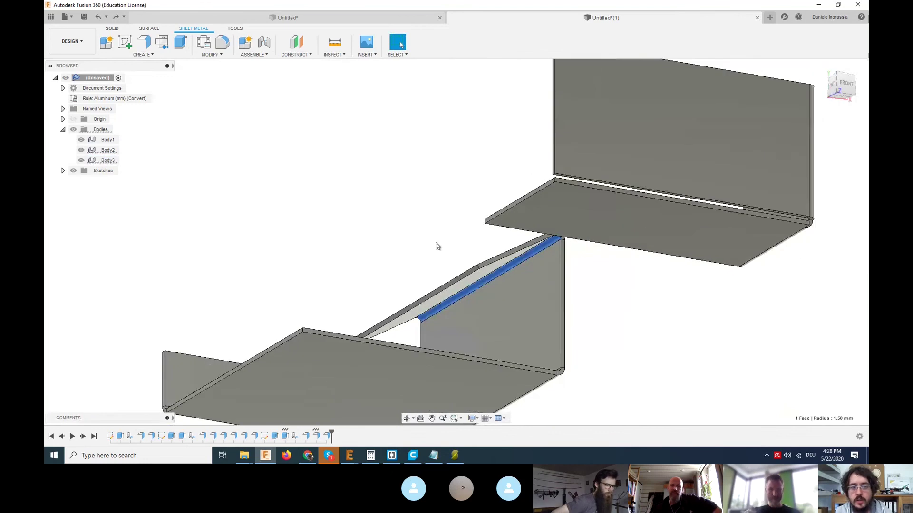
shift+middle_drag(408, 244, 397, 261)
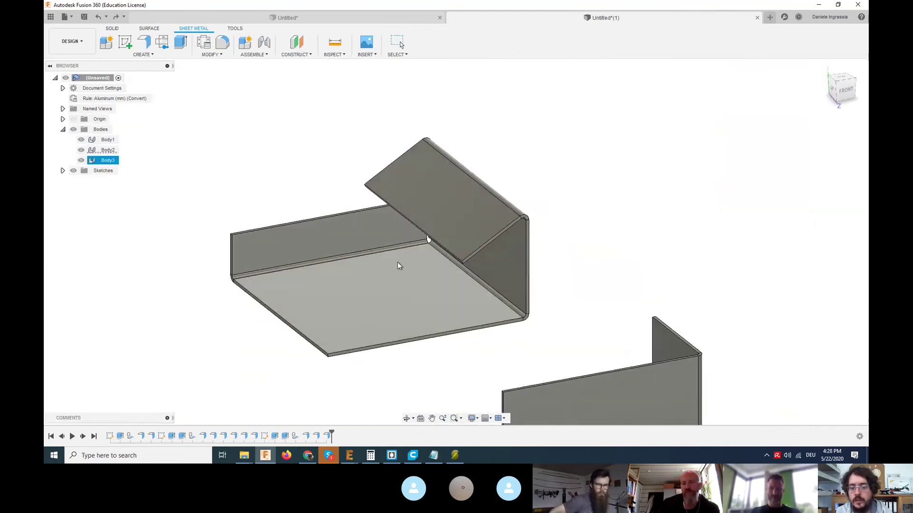
scroll(523, 341, up, 5)
scroll(508, 336, up, 3)
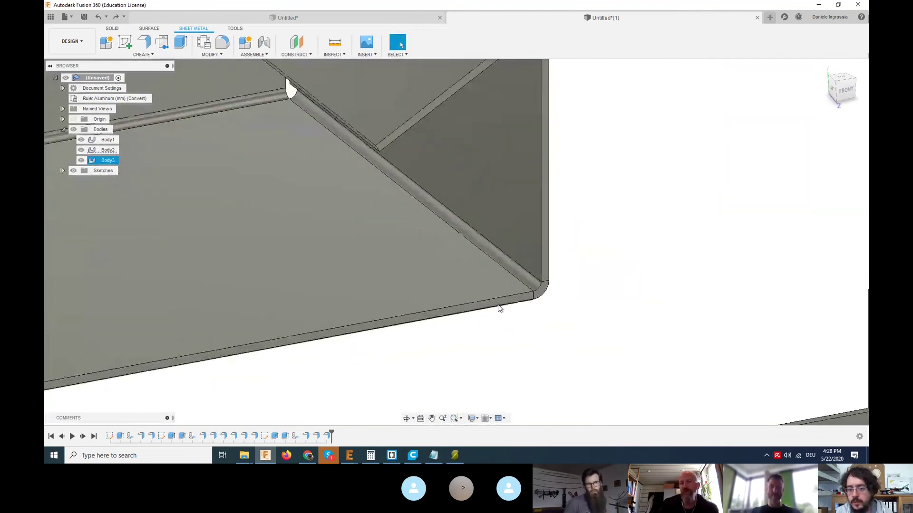
scroll(499, 328, down, 3)
scroll(499, 331, down, 2)
shift+middle_drag(499, 332, 483, 281)
scroll(483, 282, down, 3)
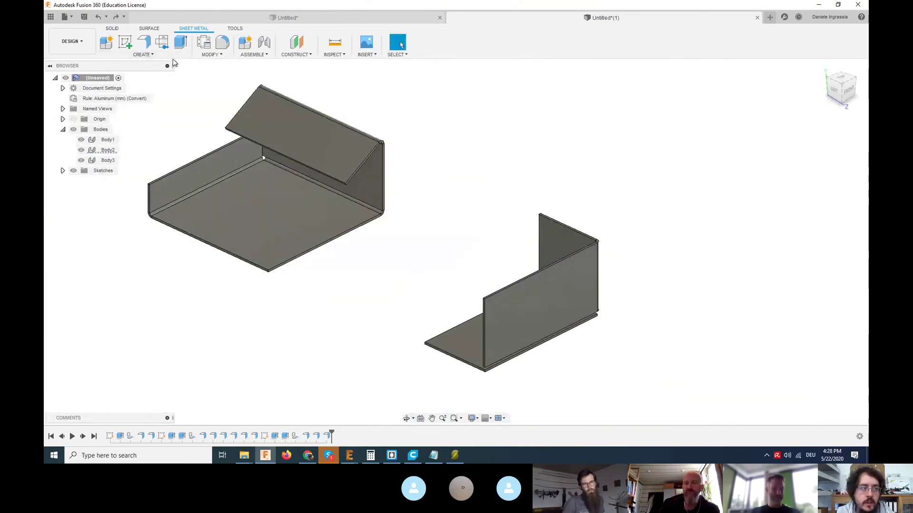
click(113, 29)
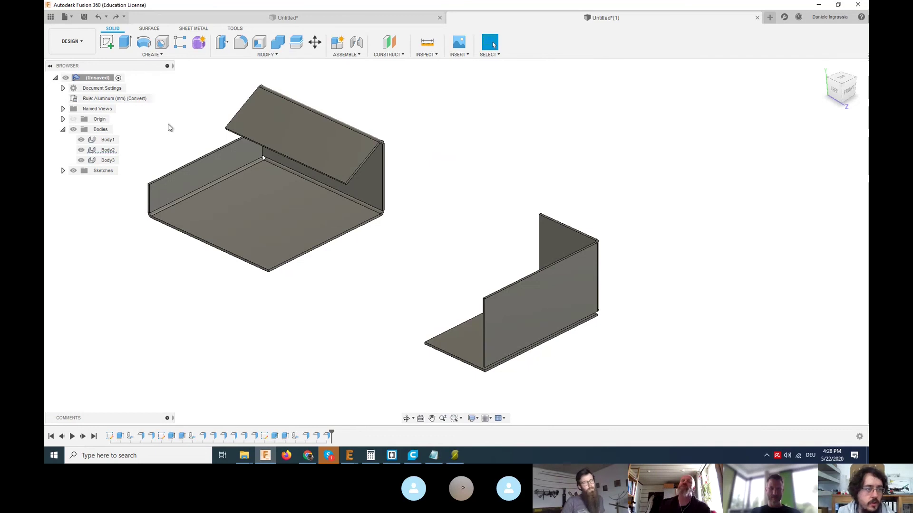
Fit both sheet-metal bodies into the view with F6.
key(F6)
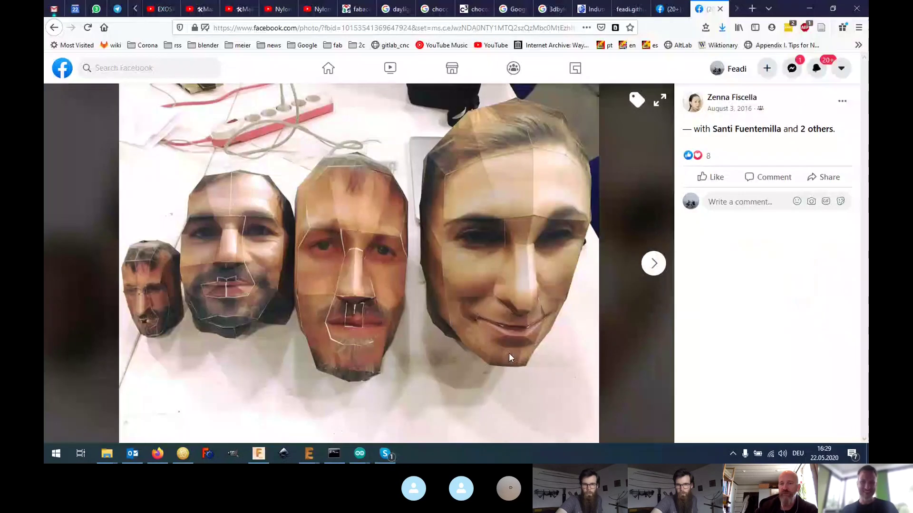
Bring the Firefox window with the paper-mask photo in front of the Skype call.
click(509, 352)
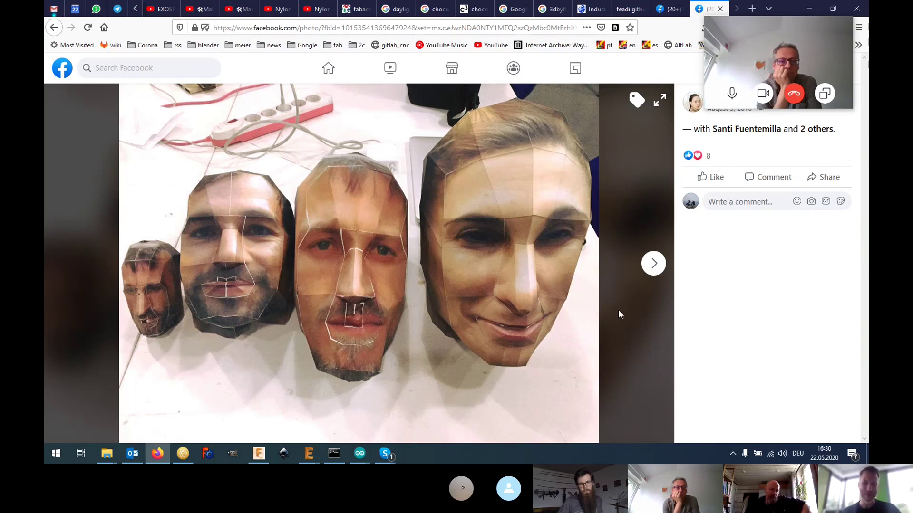
Page through two more paper-mask photos, then switch to the feadi.github.io papermodels tab.
click(651, 266)
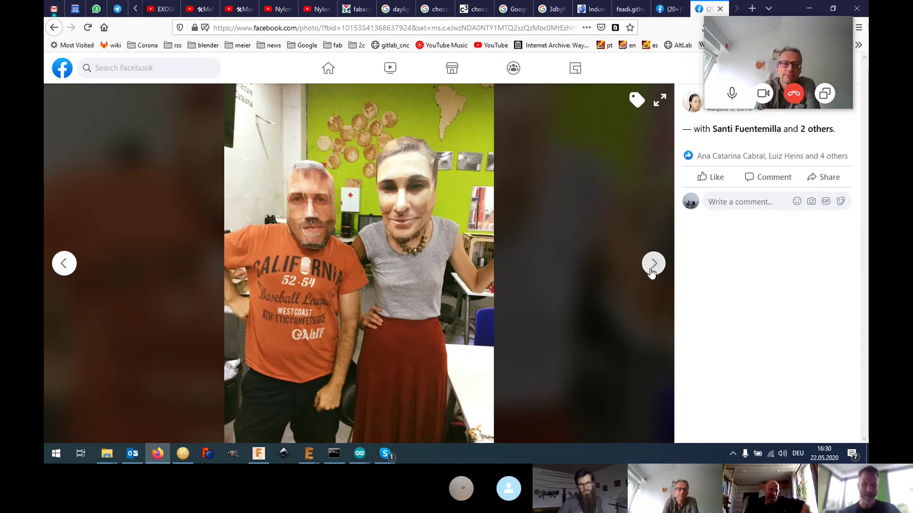
key(Right)
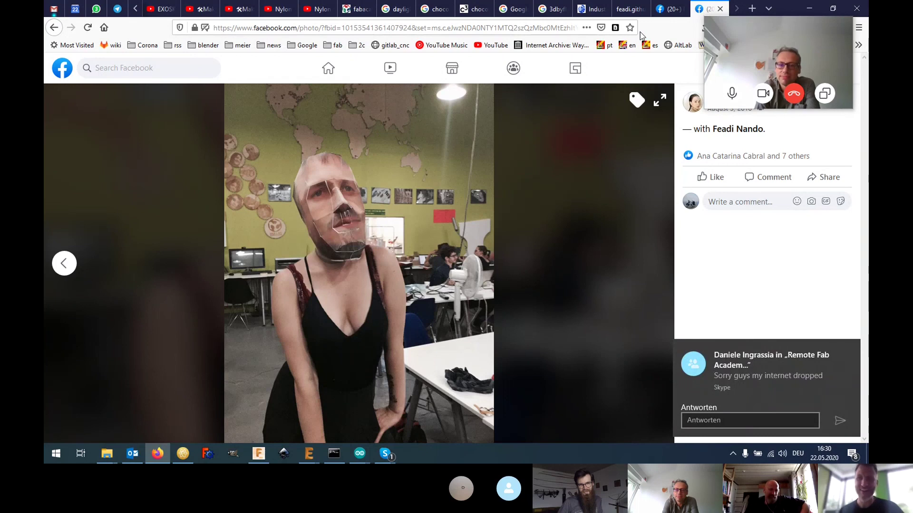
click(628, 11)
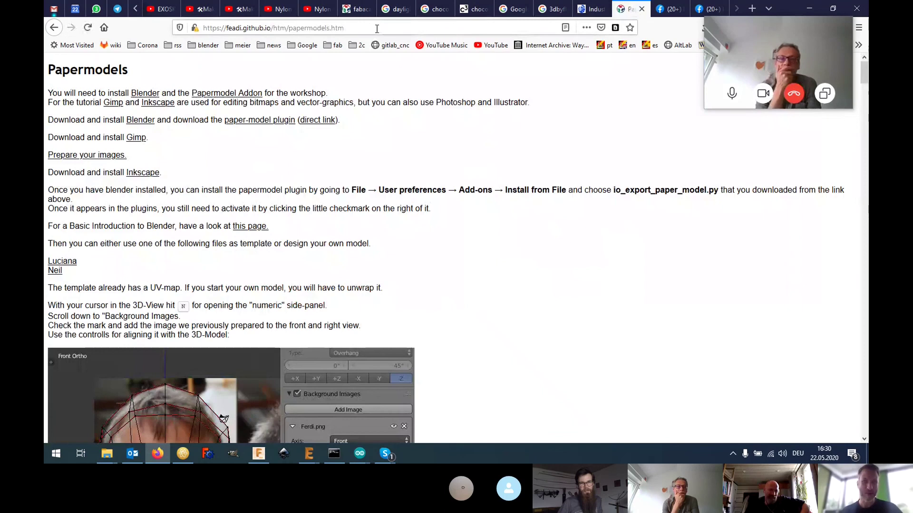
Check the papermodels page address, then scroll through the loaded tutorial and back to the top.
click(376, 29)
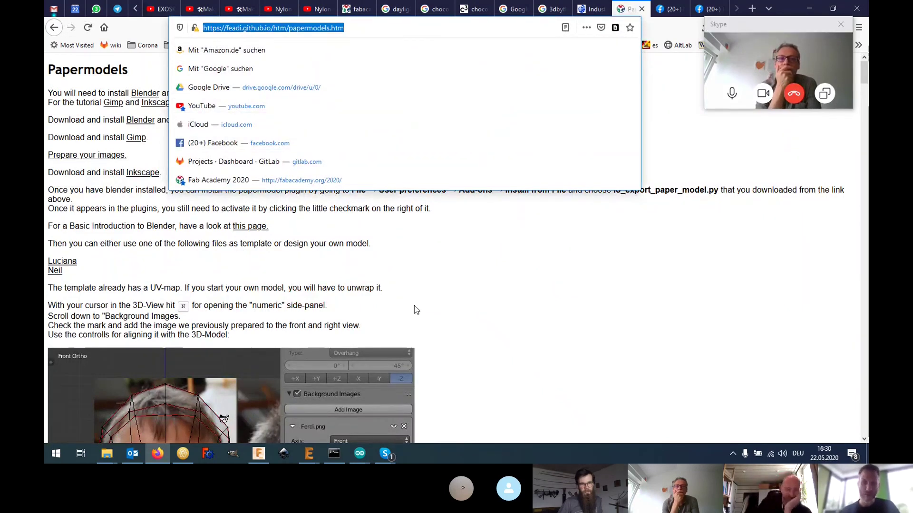
scroll(407, 328, down, 15)
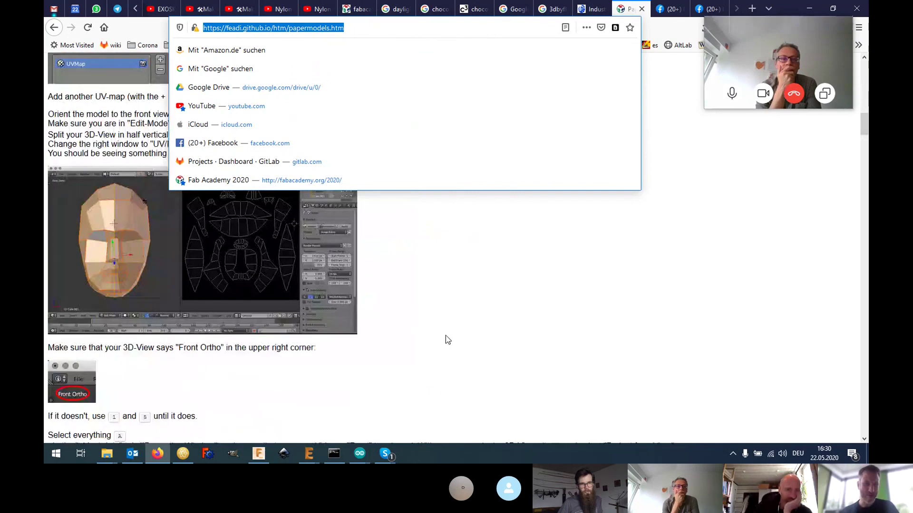
click(456, 311)
scroll(458, 310, down, 12)
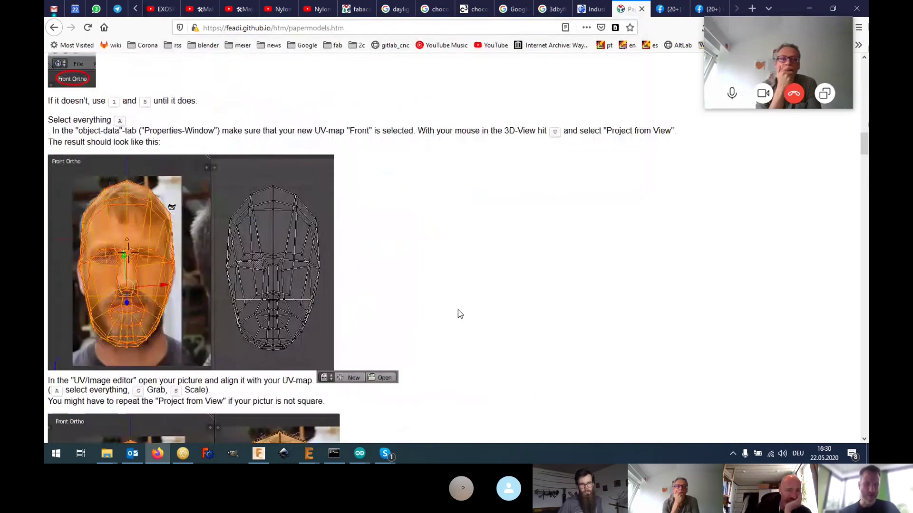
scroll(458, 310, down, 10)
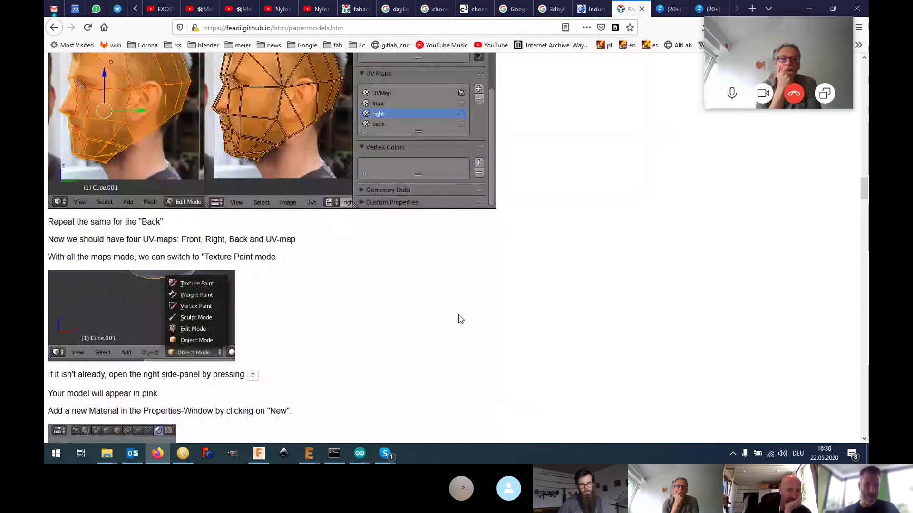
scroll(251, 188, up, 7)
scroll(244, 189, up, 3)
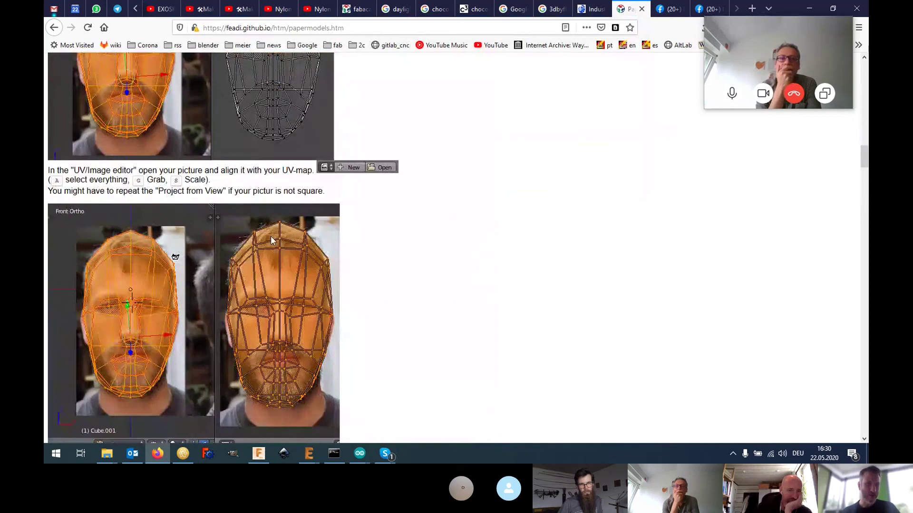
scroll(270, 236, up, 4)
scroll(259, 220, up, 5)
scroll(251, 242, up, 5)
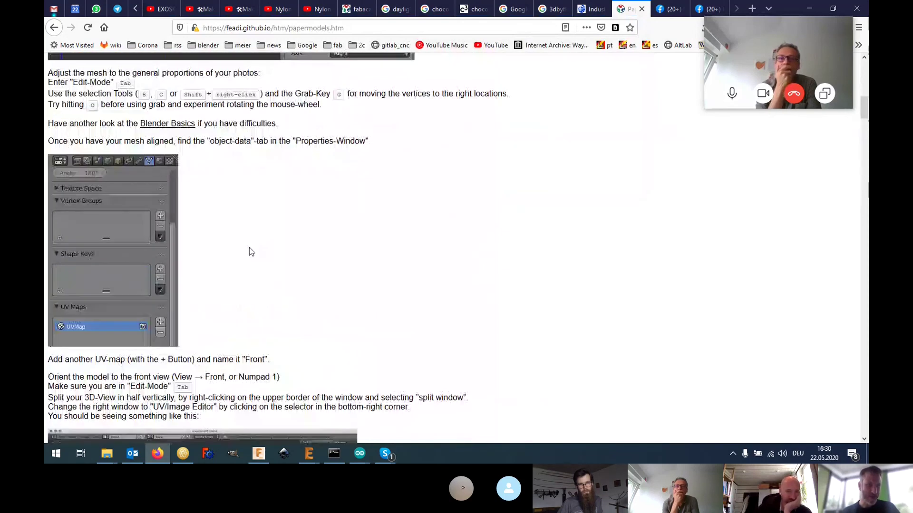
scroll(208, 175, up, 5)
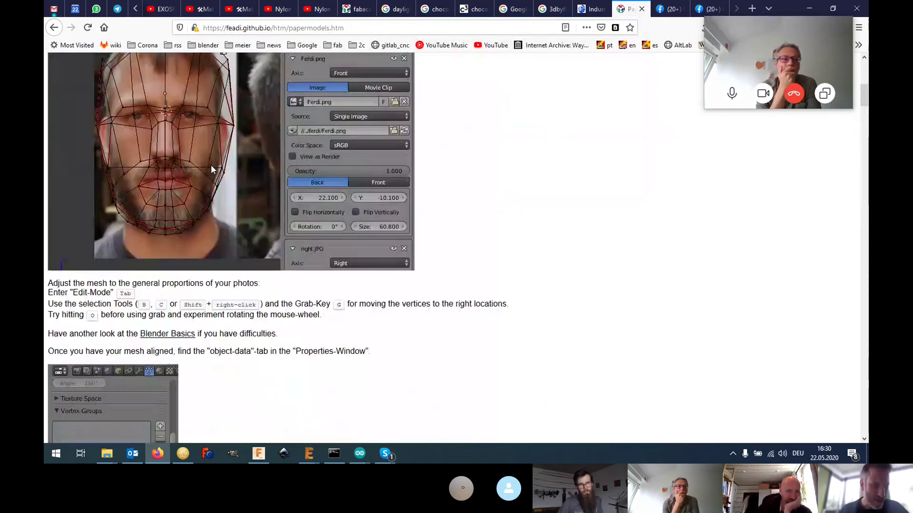
scroll(212, 200, up, 5)
scroll(213, 203, up, 4)
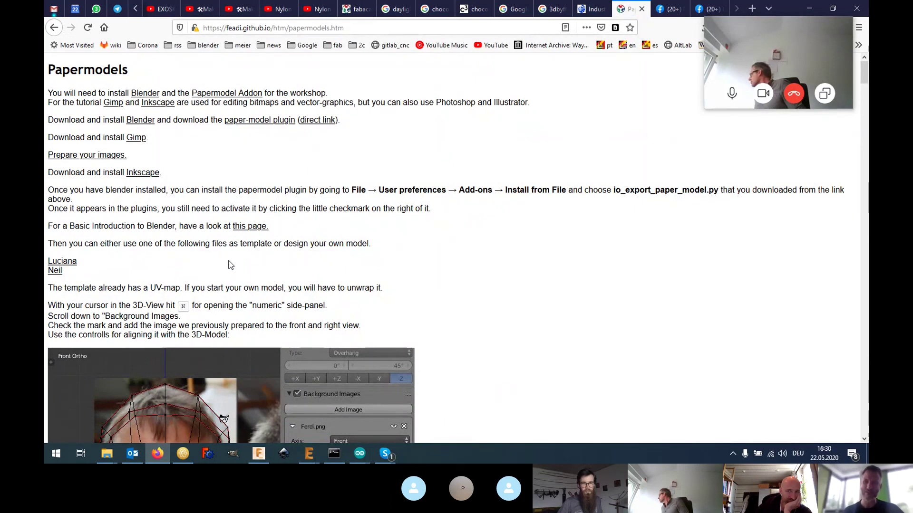
Read past the texture painting and SVG export steps to the Roland GX-24 cutmarks section.
scroll(252, 276, down, 3)
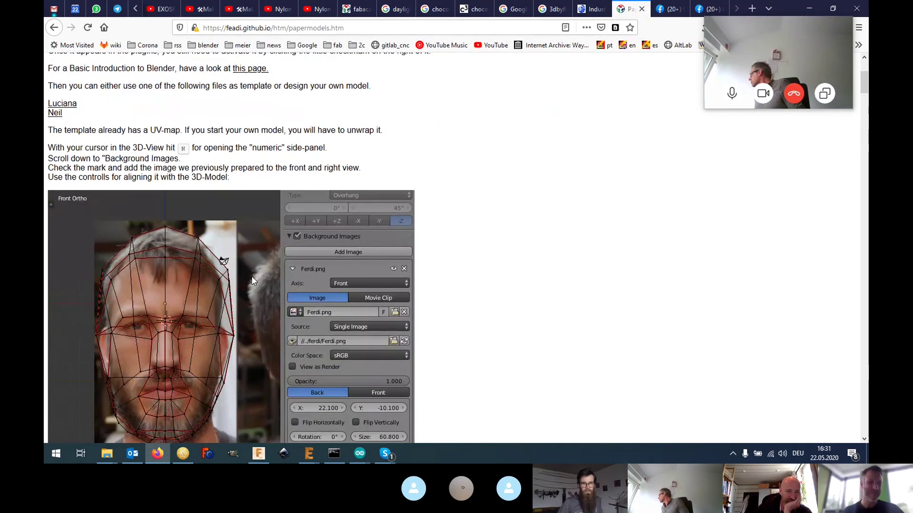
scroll(252, 281, down, 3)
scroll(251, 280, down, 8)
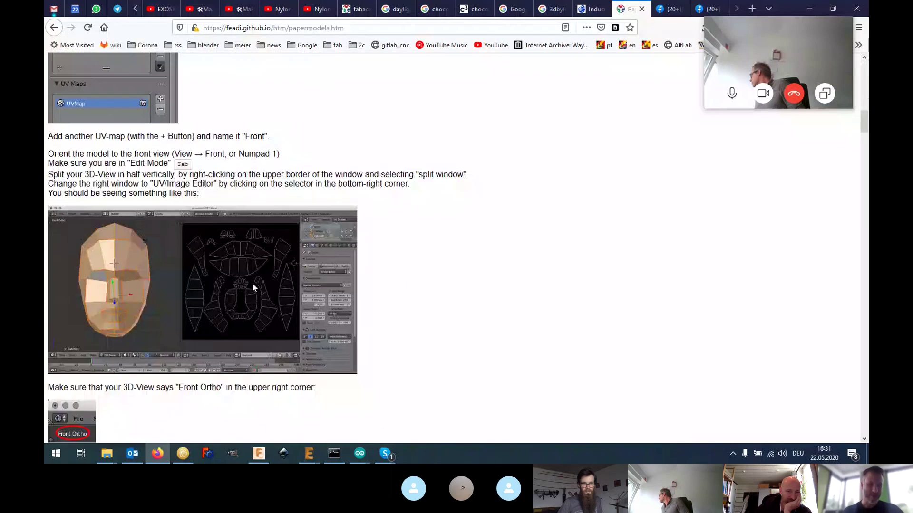
scroll(251, 283, down, 3)
scroll(252, 288, down, 20)
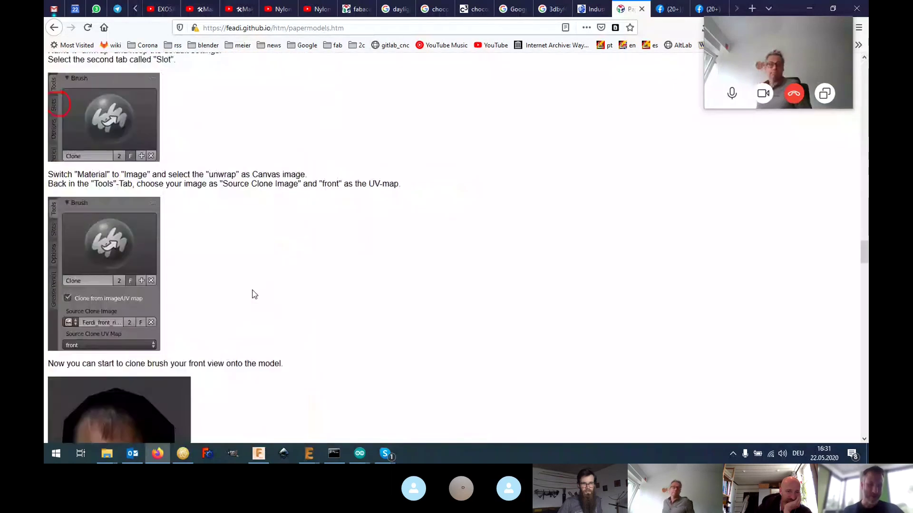
scroll(227, 259, up, 3)
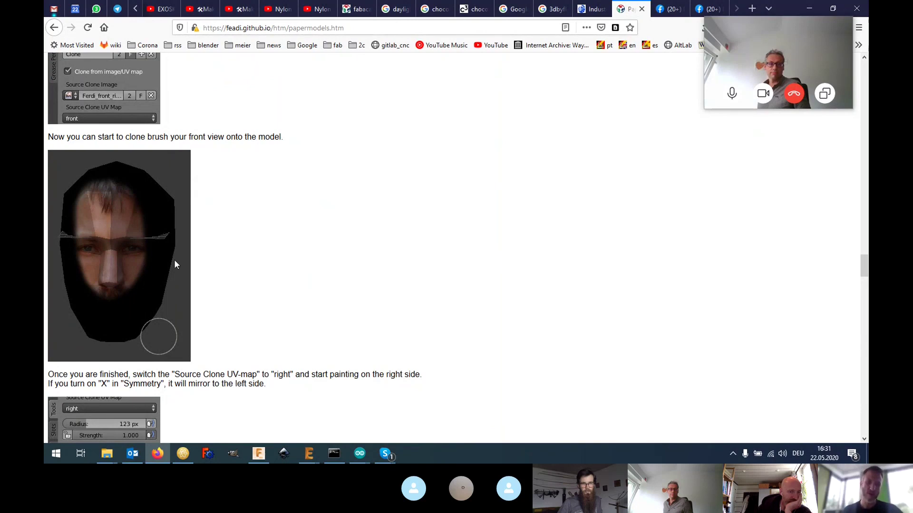
scroll(237, 265, down, 10)
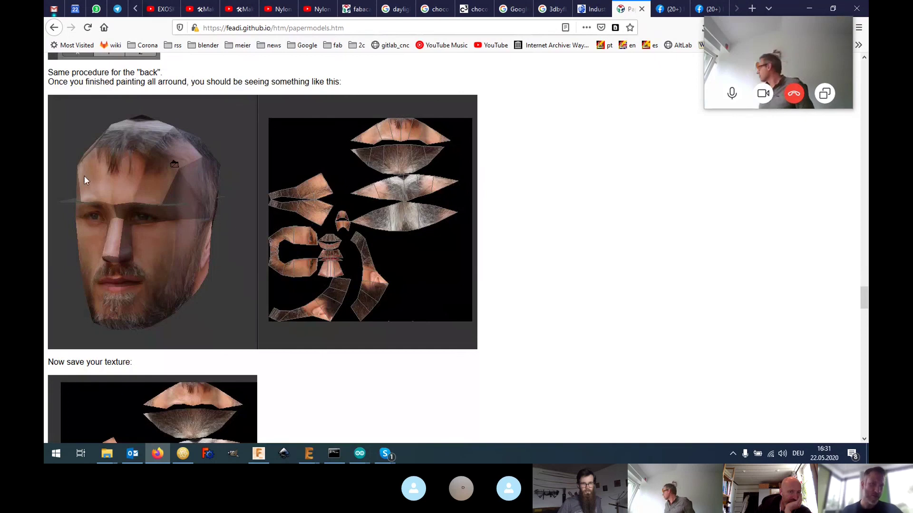
scroll(243, 307, down, 5)
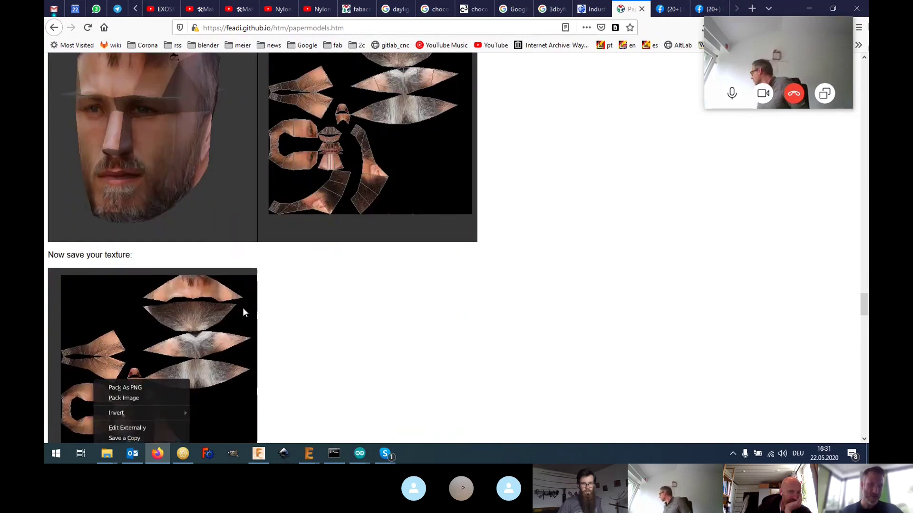
scroll(353, 287, down, 15)
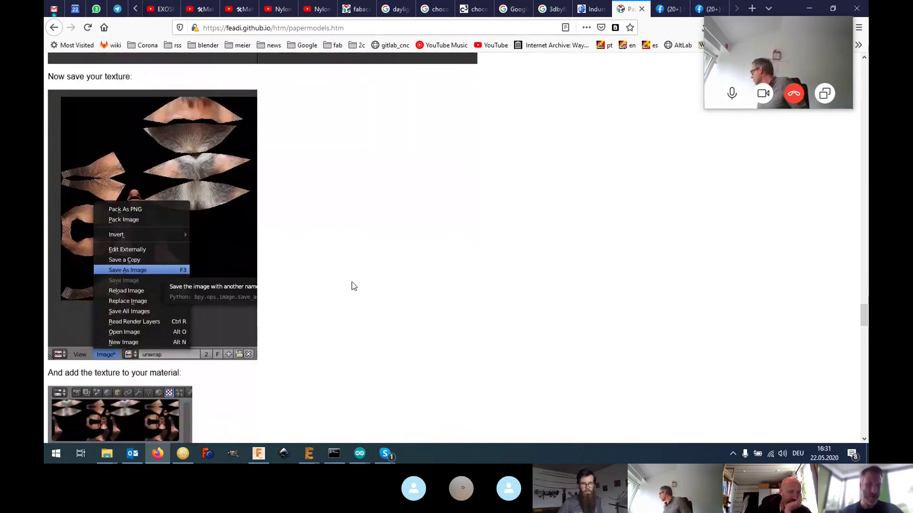
scroll(353, 286, down, 6)
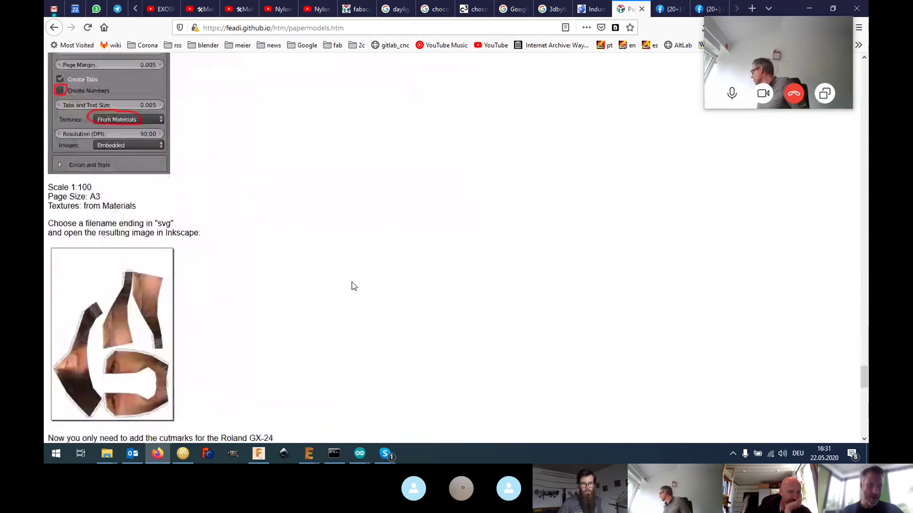
scroll(185, 238, down, 3)
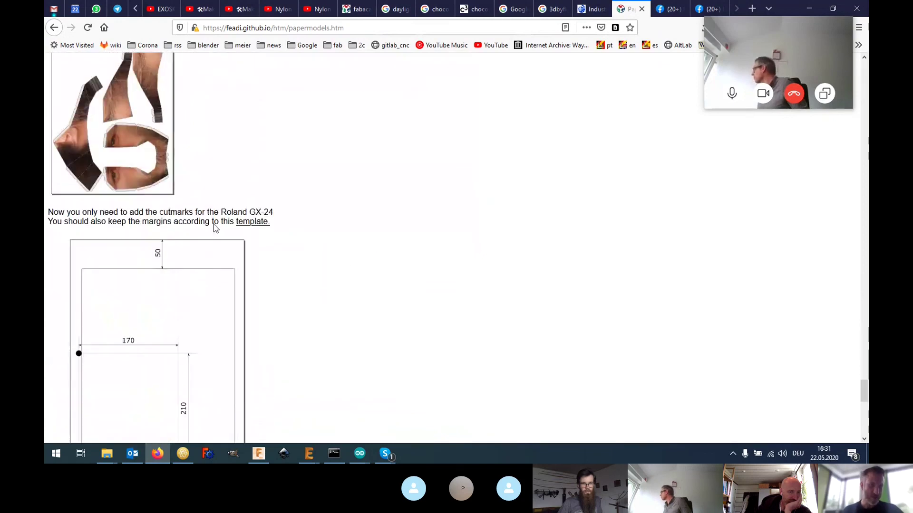
Scroll down to the layers screenshot, then restore the full Skype call window.
scroll(171, 209, down, 3)
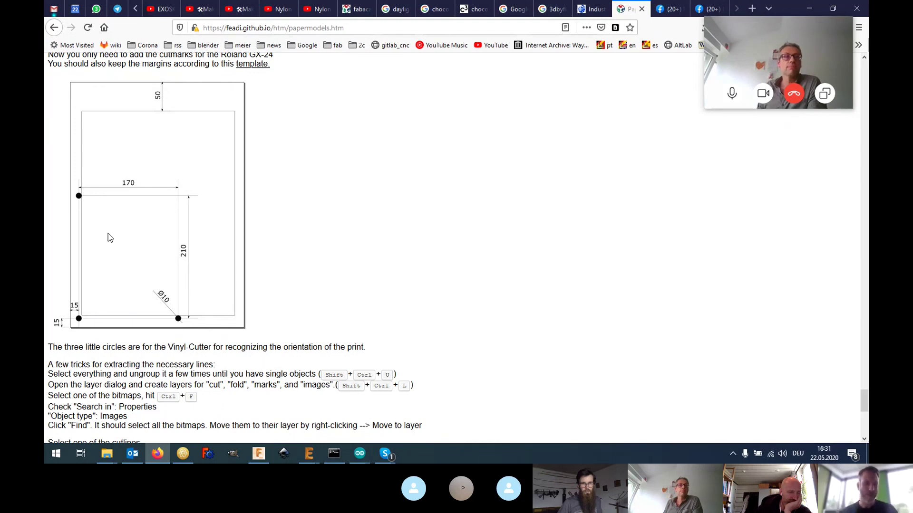
scroll(183, 259, down, 2)
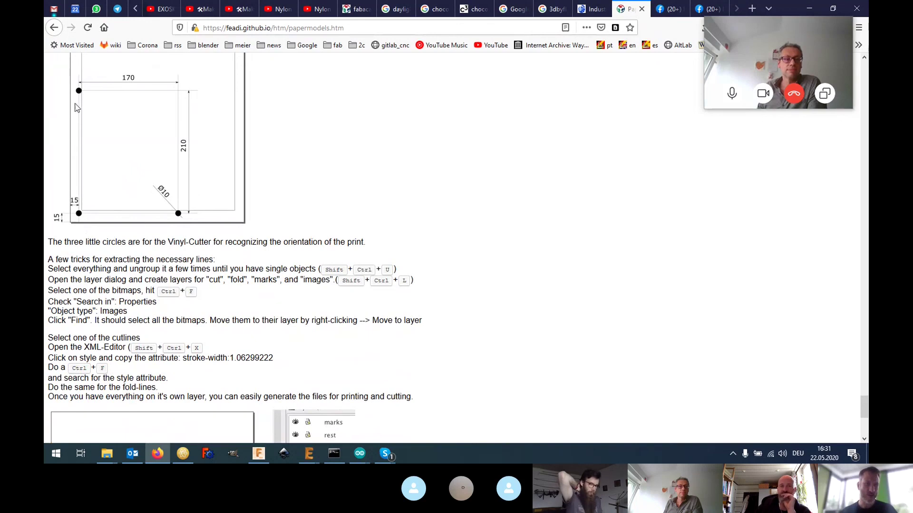
scroll(306, 233, down, 1)
scroll(307, 233, down, 5)
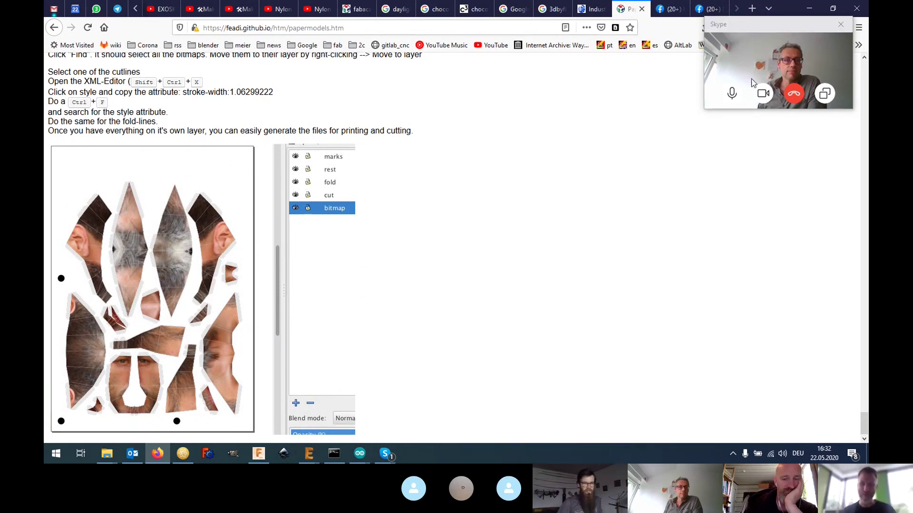
click(785, 69)
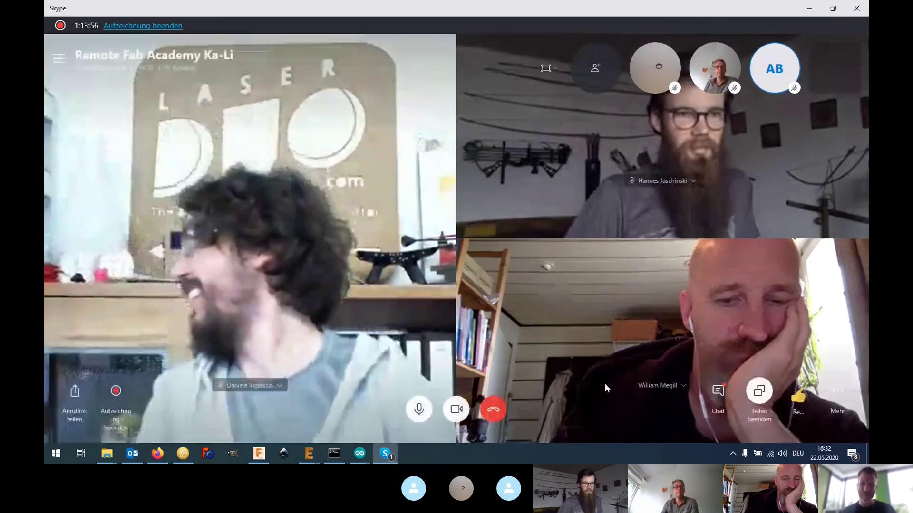